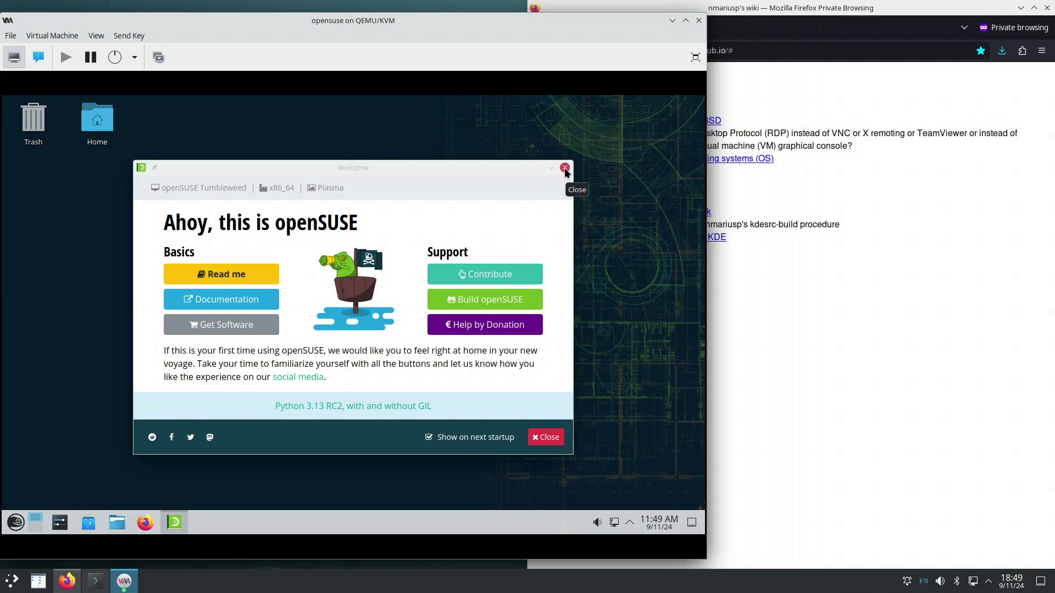
# Step: Untick 'Show on next startup' in the openSUSE Welcome window and close it
pyautogui.click(429, 437)
pyautogui.click(536, 437)
pyautogui.click(824, 316)
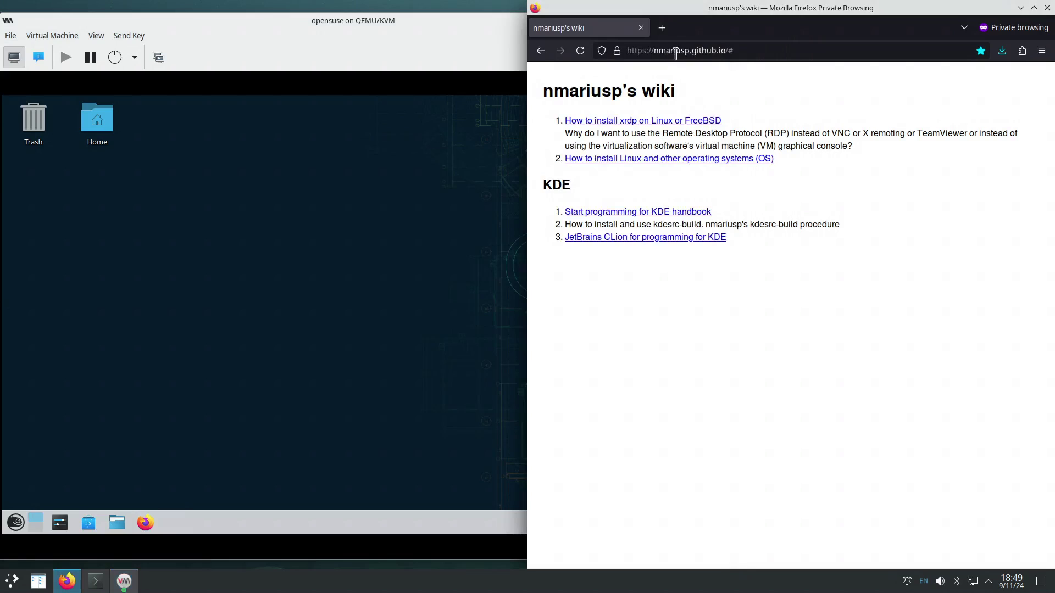
# Step: Open 'How to install xrdp on Linux or FreeBSD' in a new tab and scroll to openSUSE Tumbleweed
pyautogui.rightClick(643, 125)
pyautogui.click(651, 129)
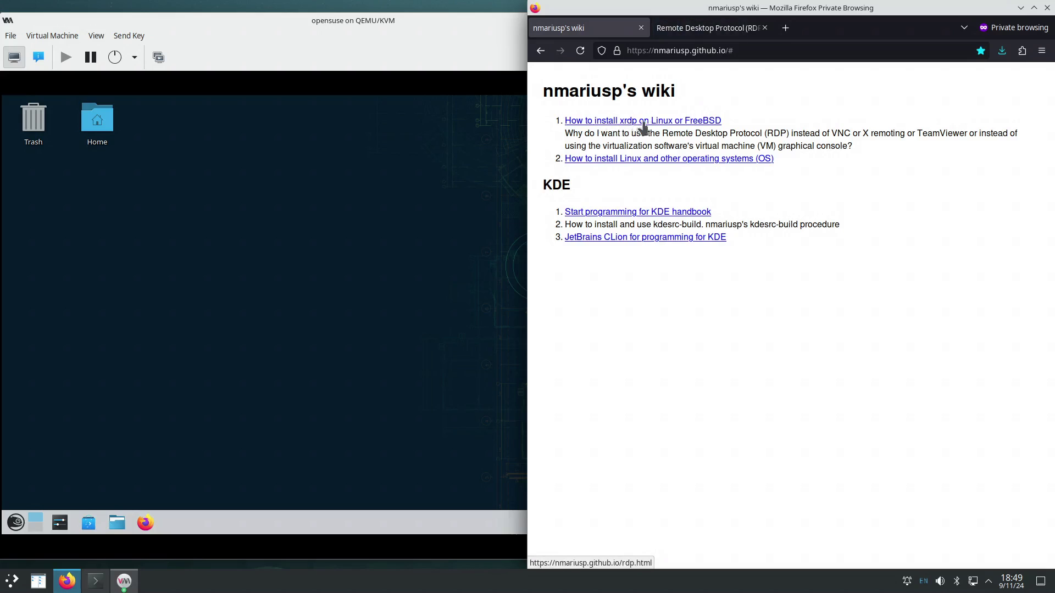
pyautogui.click(709, 30)
pyautogui.scroll(-10, 670, 319)
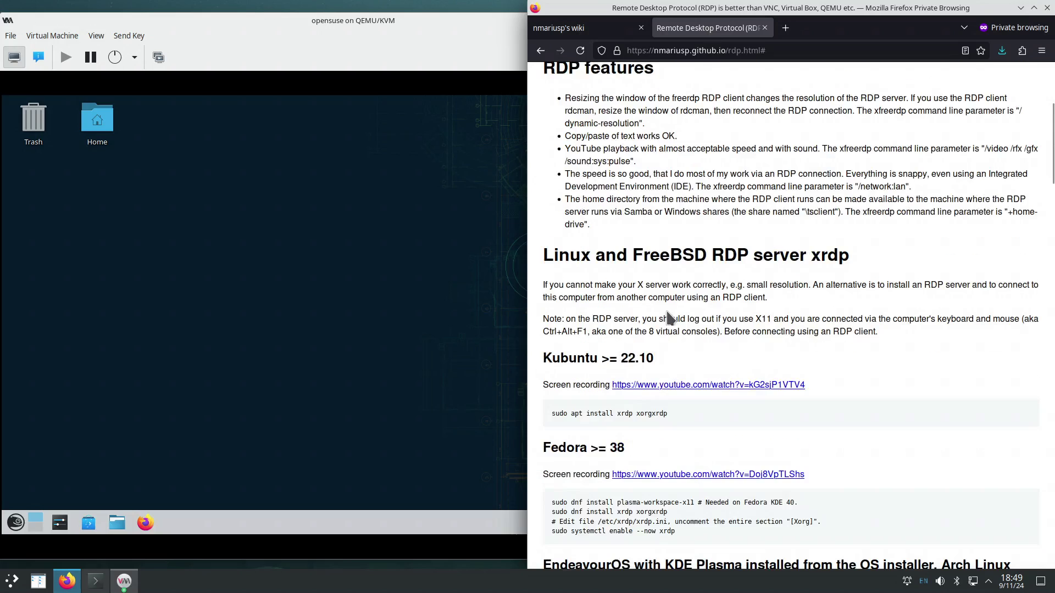
pyautogui.scroll(-3, 709, 431)
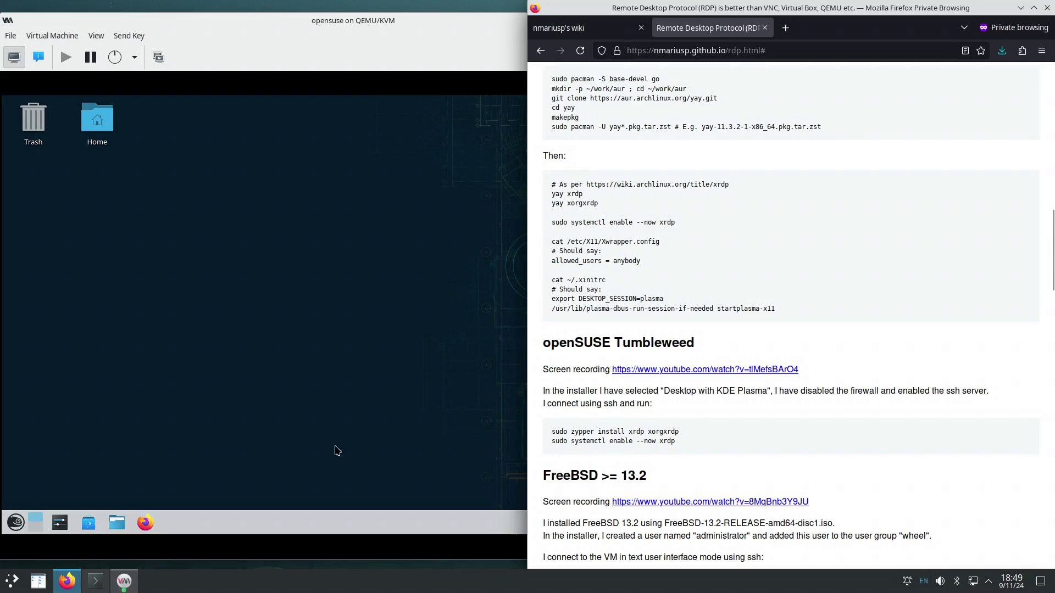
# Step: Launch Konsole in the VM, enlarge its text, and become root with sudo su
pyautogui.click(15, 523)
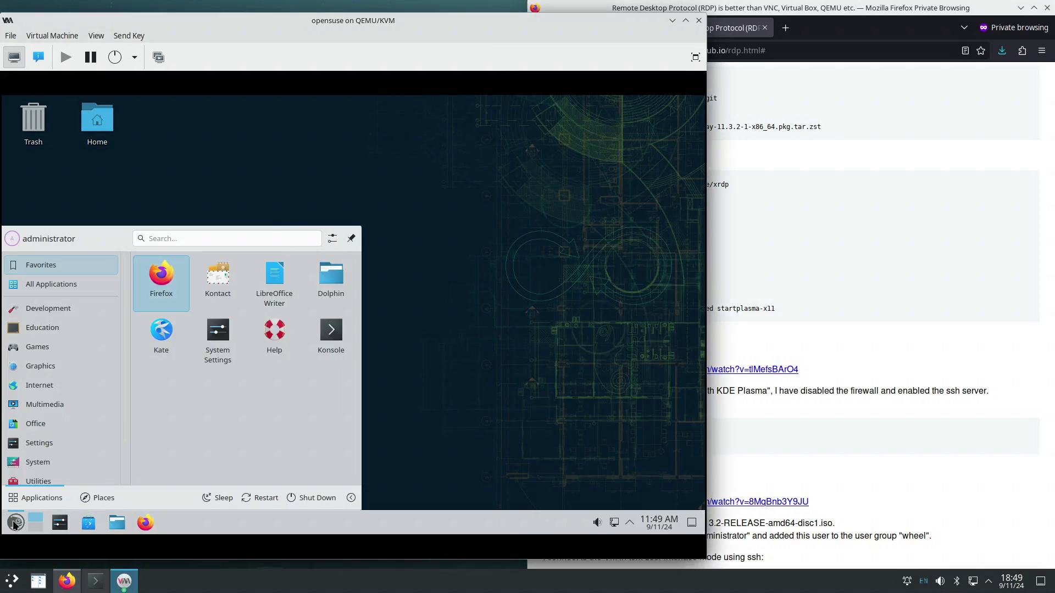
pyautogui.click(336, 336)
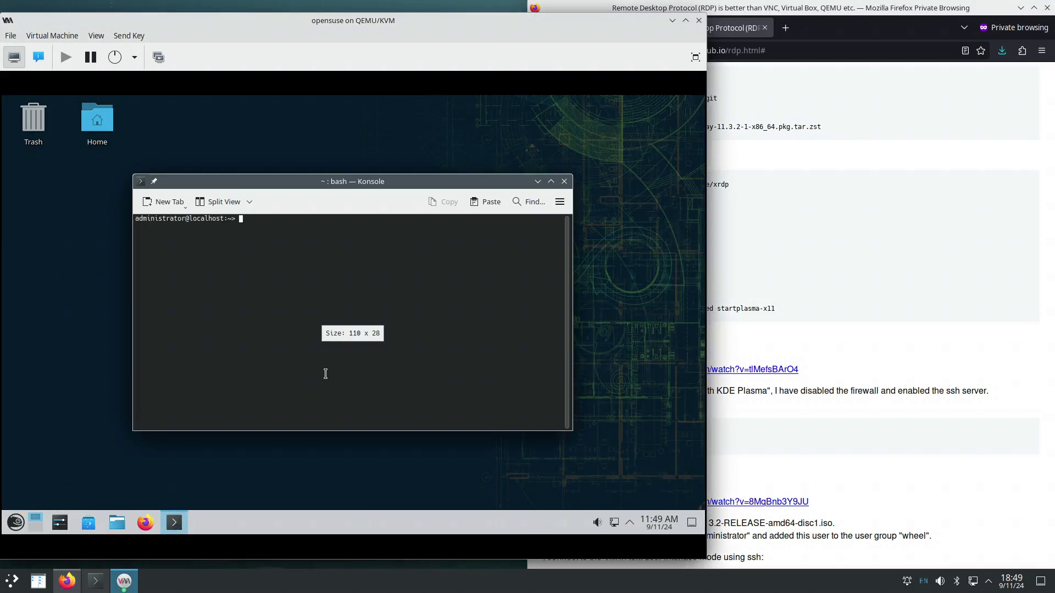
pyautogui.click(764, 443)
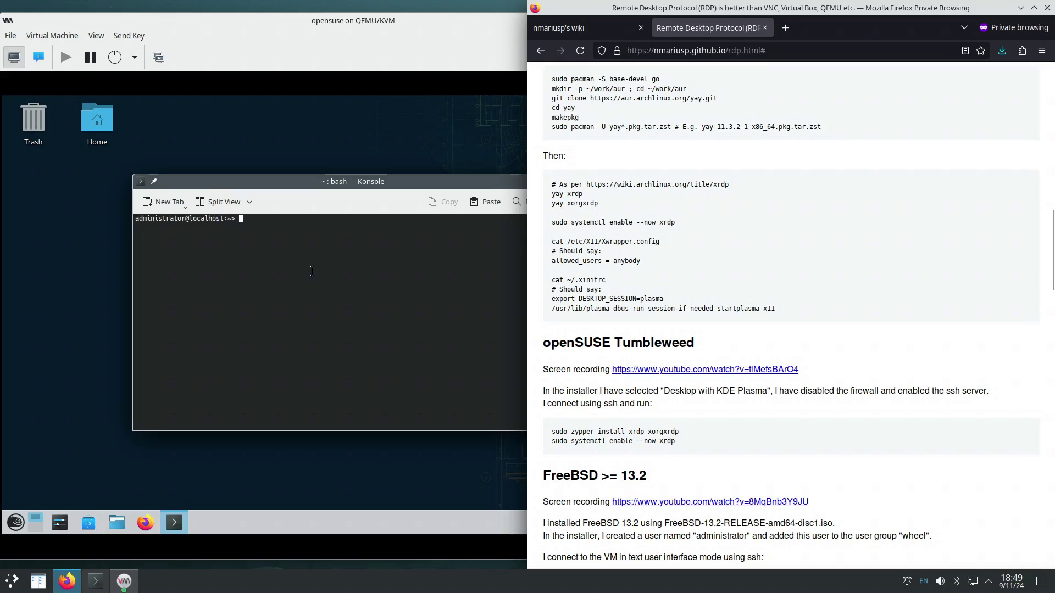
pyautogui.click(294, 243)
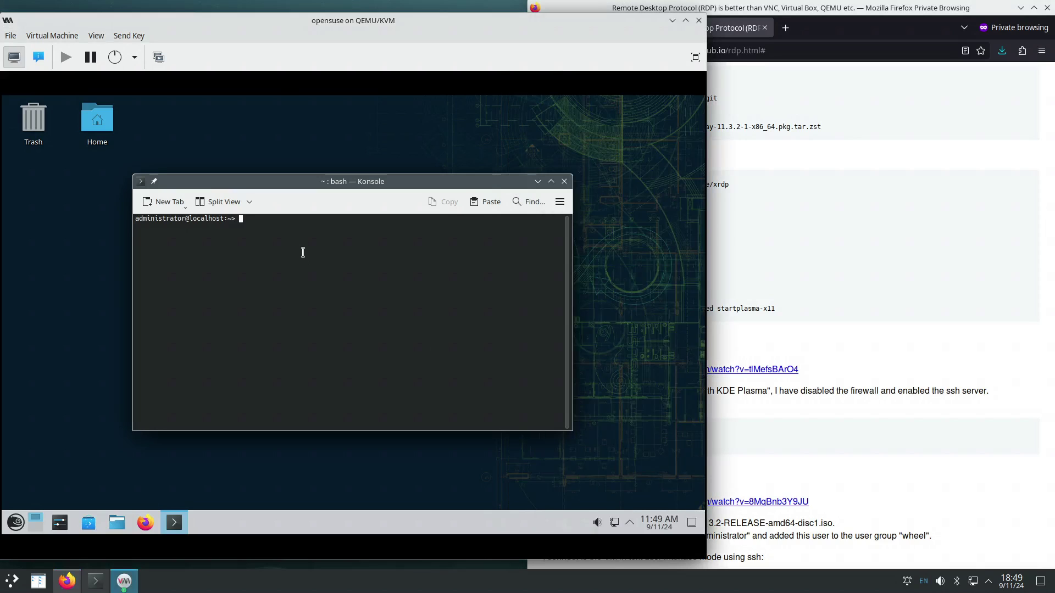
pyautogui.hotkey('ctrl', '+')
pyautogui.write('sudo su')
pyautogui.press('Return')
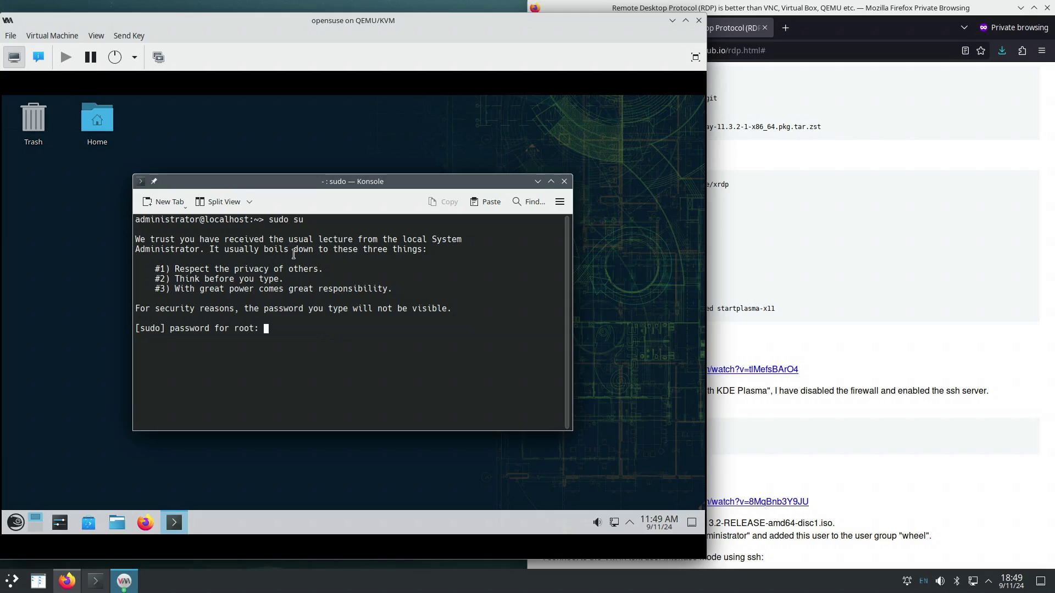
pyautogui.press('Return')
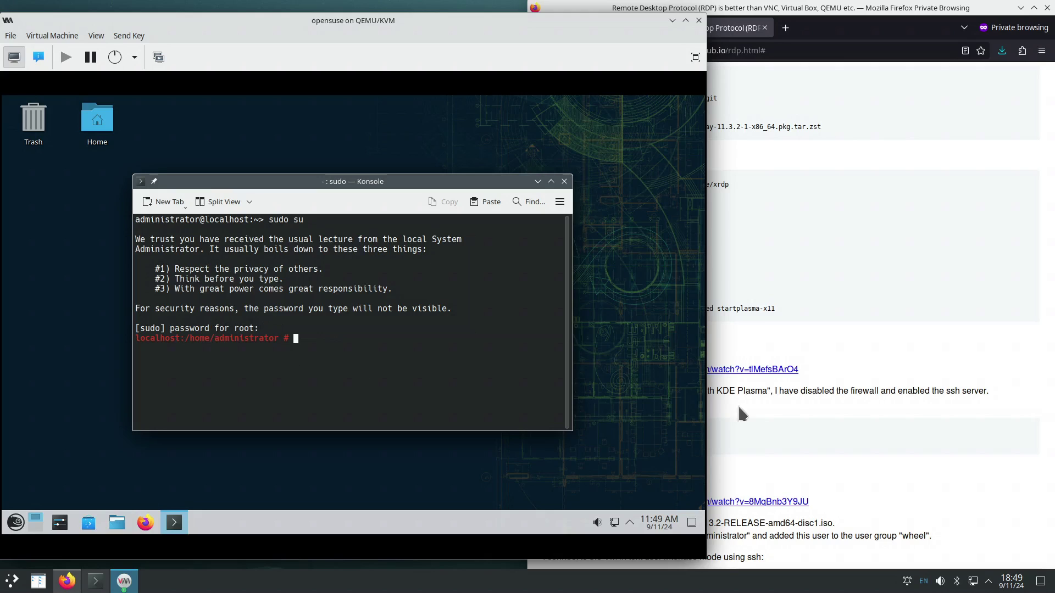
# Step: Install the xrdp and xorgxrdp packages with zypper, accepting the installation
pyautogui.click(794, 409)
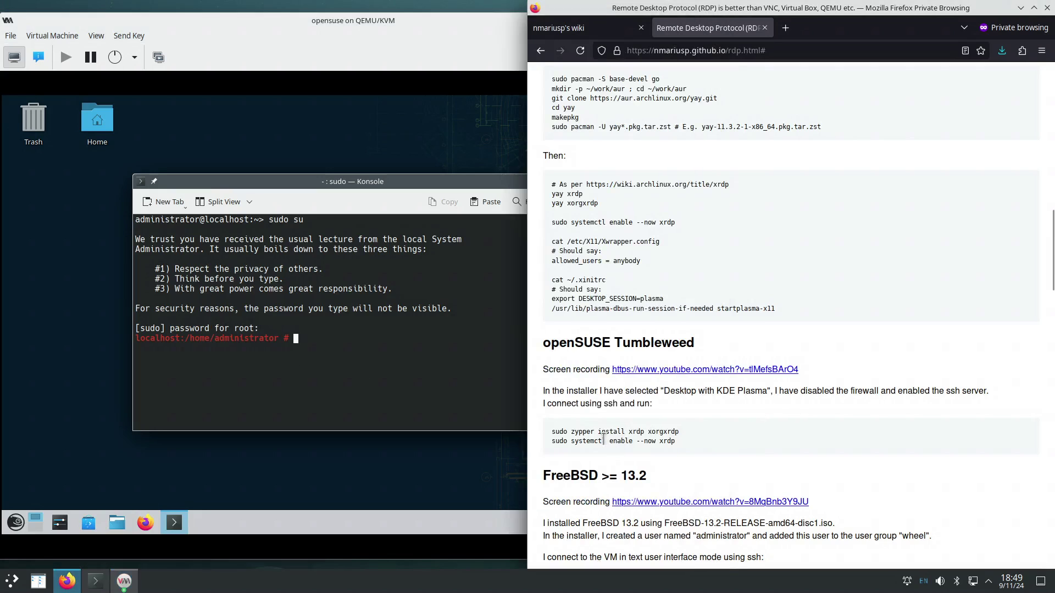
pyautogui.click(347, 338)
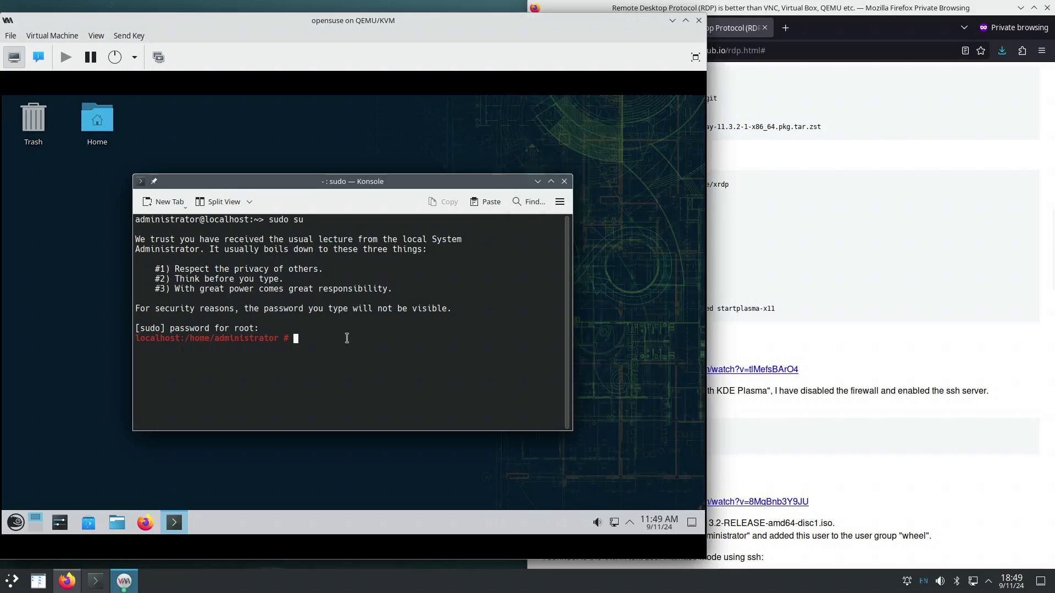
pyautogui.write('zypper install xrdp xorgxrdp')
pyautogui.press('Return')
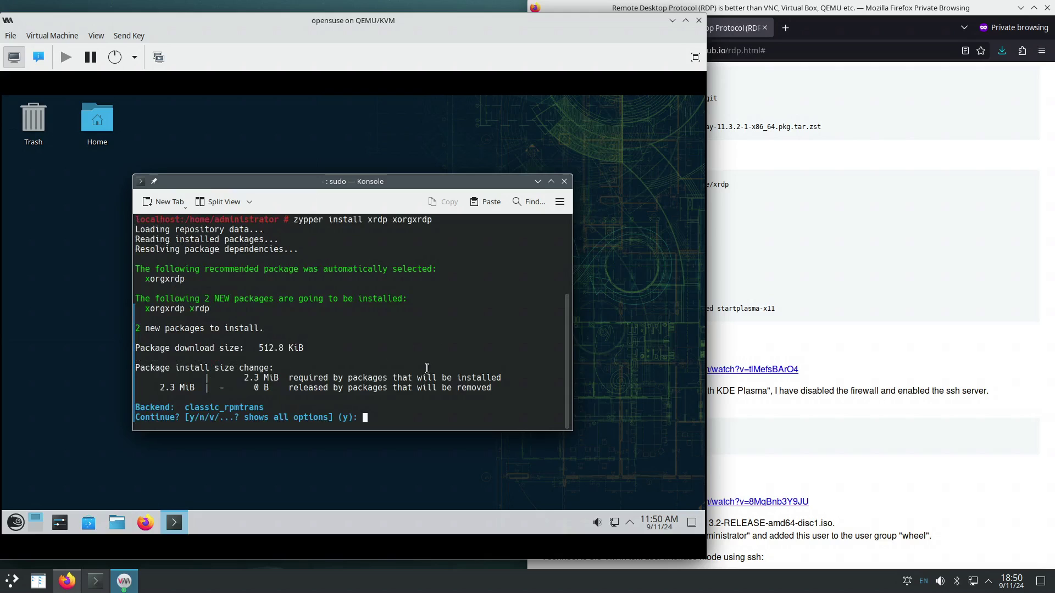
pyautogui.press('Return')
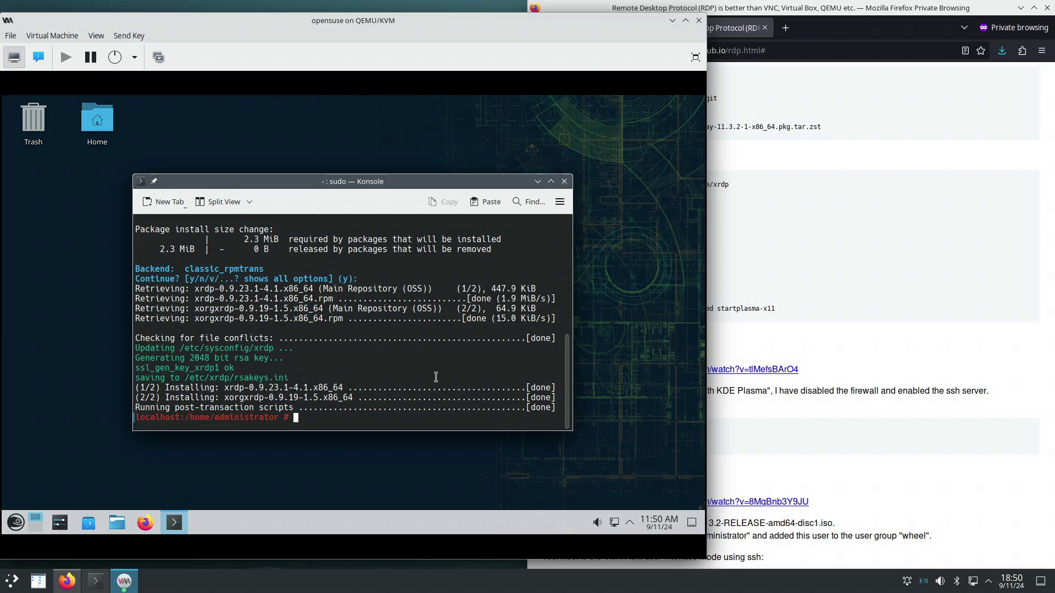
pyautogui.click(762, 413)
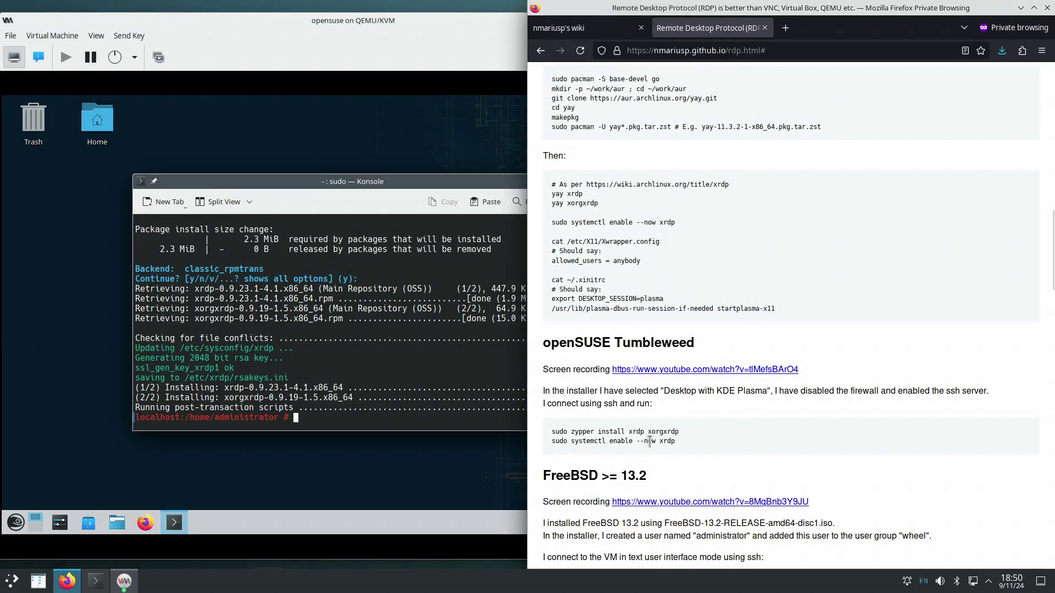
# Step: Run systemctl enable --now xrdp to enable and start the xrdp service
pyautogui.click(338, 420)
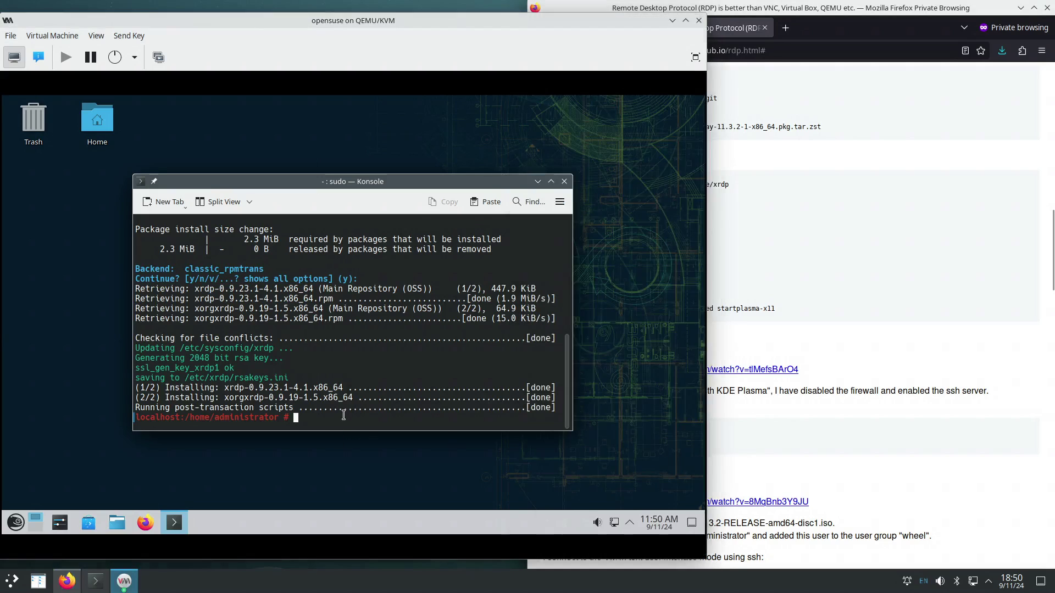
pyautogui.write('syste')
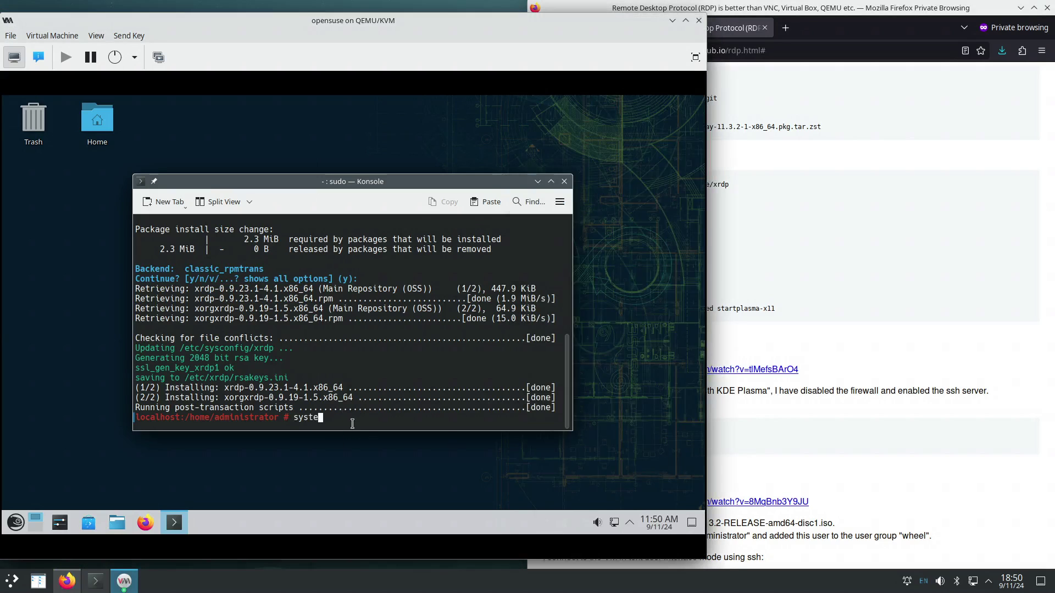
pyautogui.write('mctl enable --now xrdp')
pyautogui.press('Return')
# Step: Highlight the enable command's service name and arguments on the wiki page
pyautogui.click(821, 467)
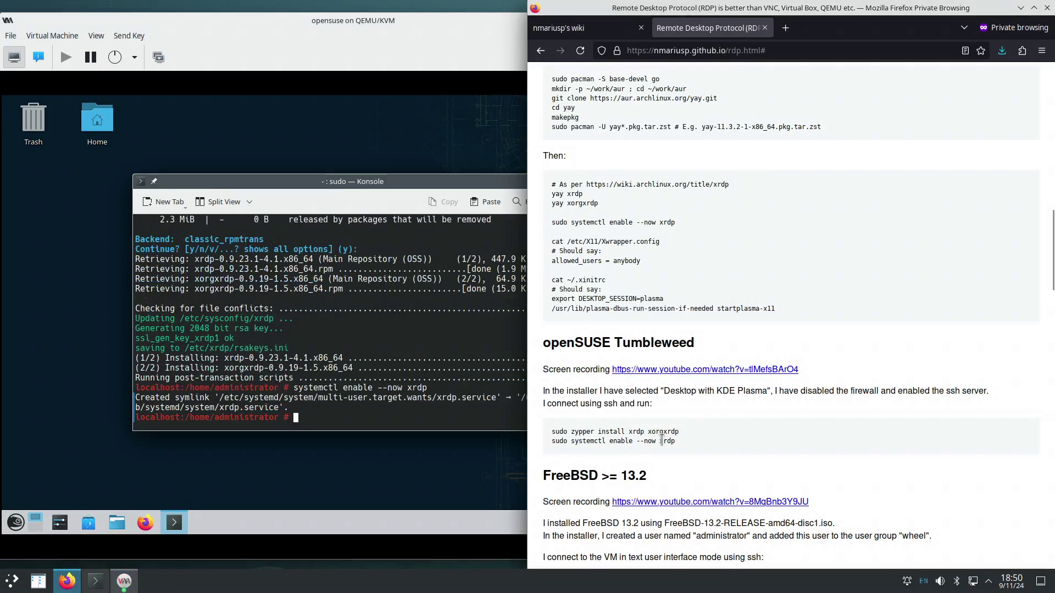
pyautogui.moveTo(660, 441)
pyautogui.mouseDown()
pyautogui.moveTo(676, 442)
pyautogui.moveTo(612, 442)
pyautogui.moveTo(679, 443)
pyautogui.mouseUp()
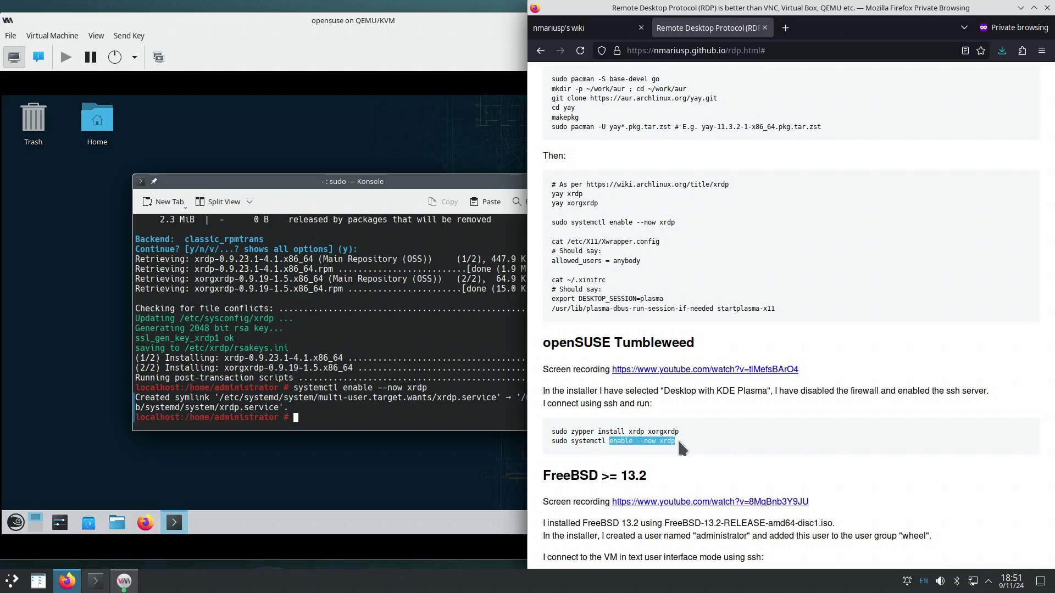
pyautogui.moveTo(659, 442); pyautogui.dragTo(676, 441)
# Step: Close the guest's Konsole window, confirming despite the running root shell
pyautogui.click(332, 371)
pyautogui.click(565, 183)
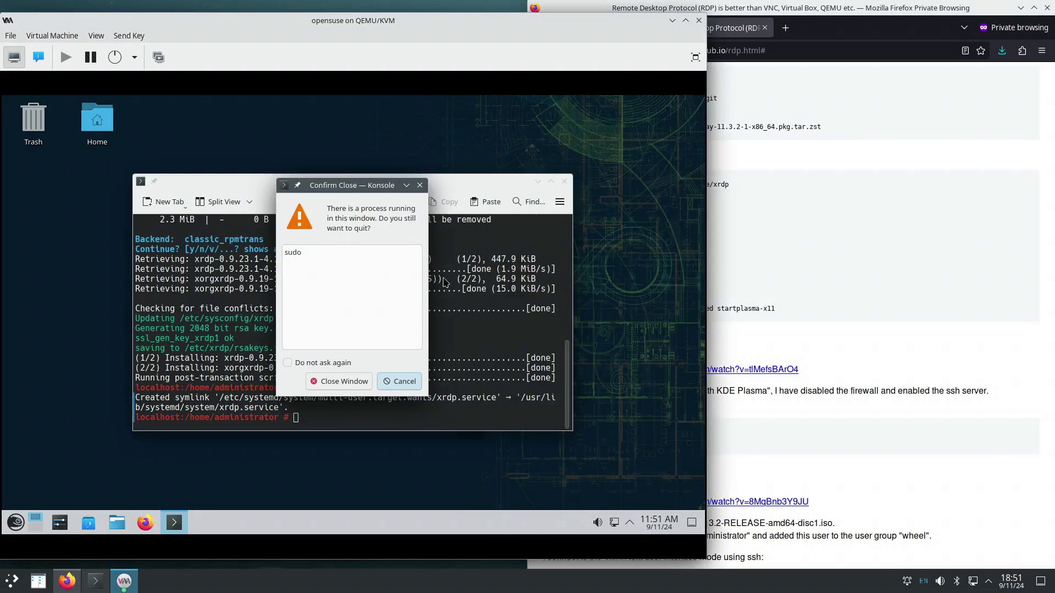
pyautogui.click(342, 380)
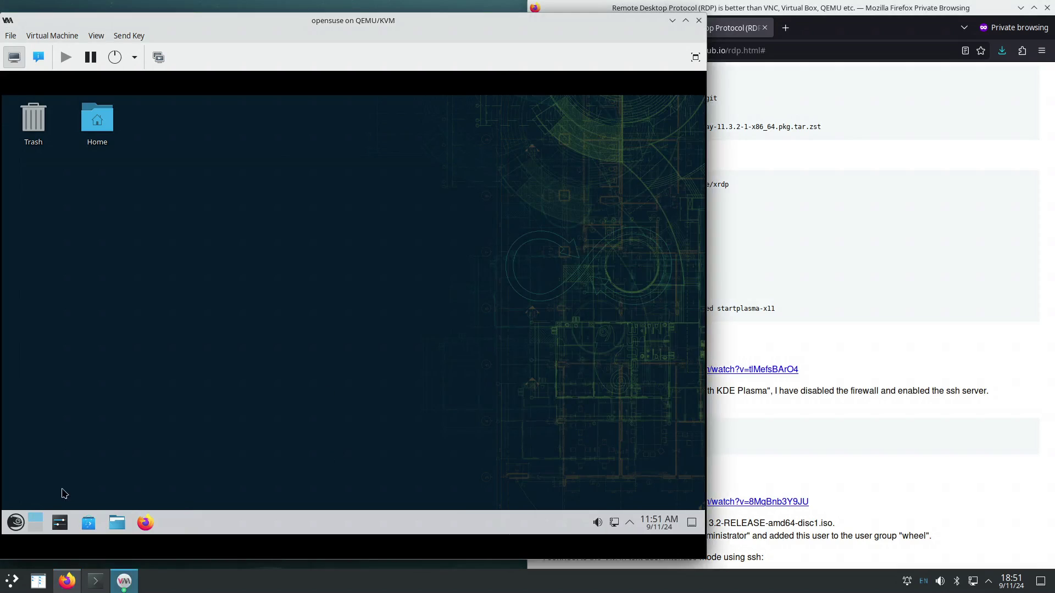
# Step: Log out of the VM's Plasma session immediately via the launcher's power options
pyautogui.click(15, 523)
pyautogui.click(351, 498)
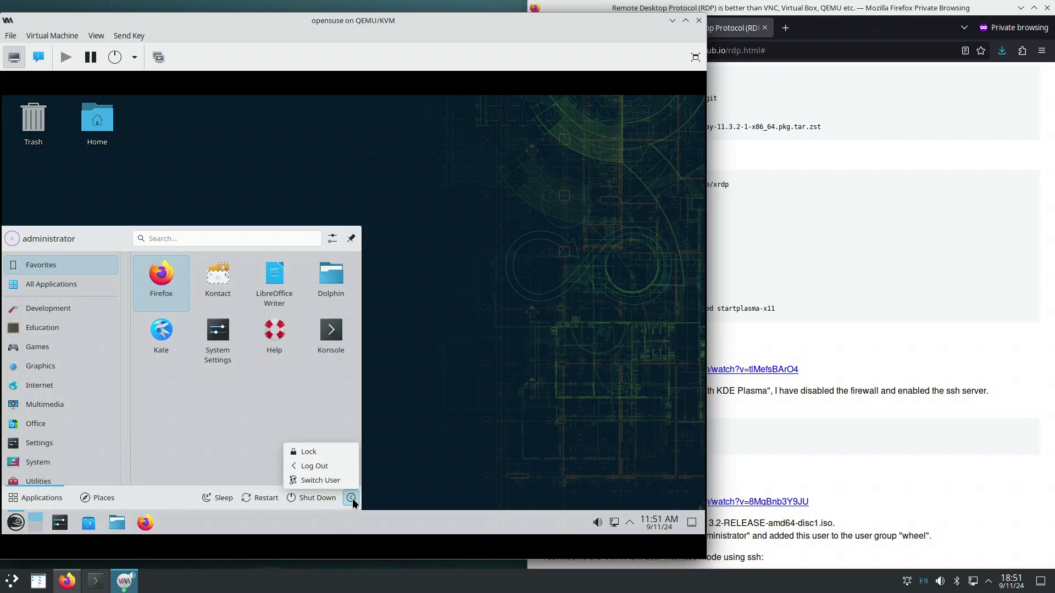
pyautogui.click(338, 466)
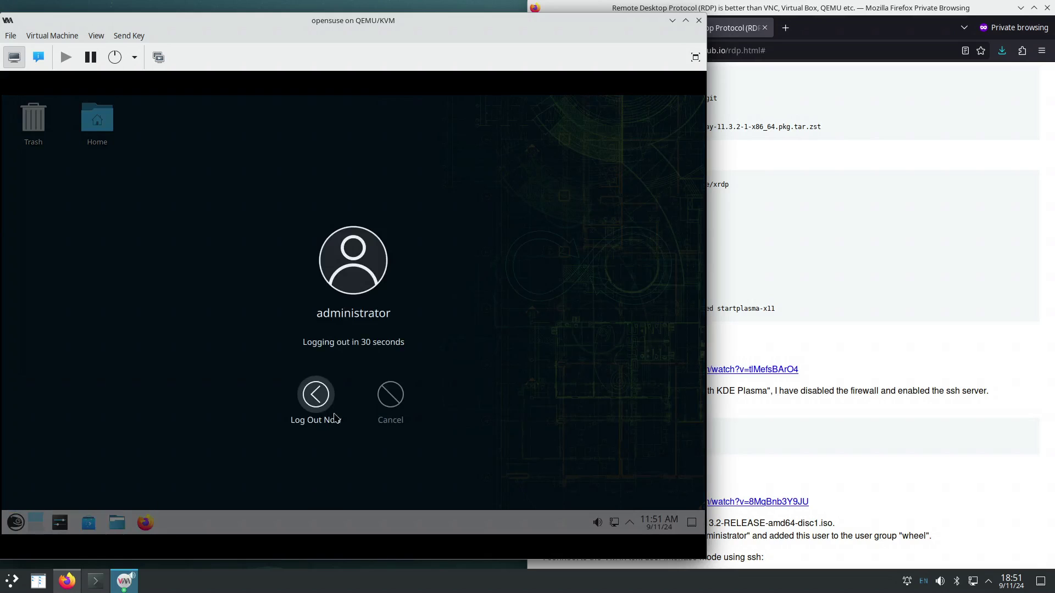
pyautogui.click(323, 394)
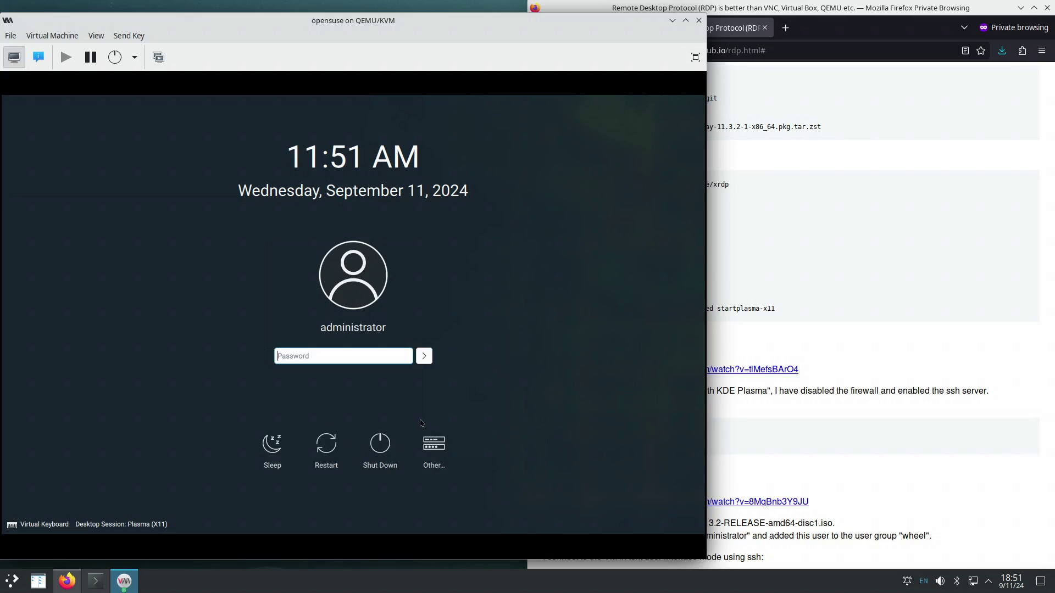
pyautogui.click(857, 449)
# Step: Scroll to 'Use a command line like:' and select the example xfreerdp command
pyautogui.scroll(-8, 858, 447)
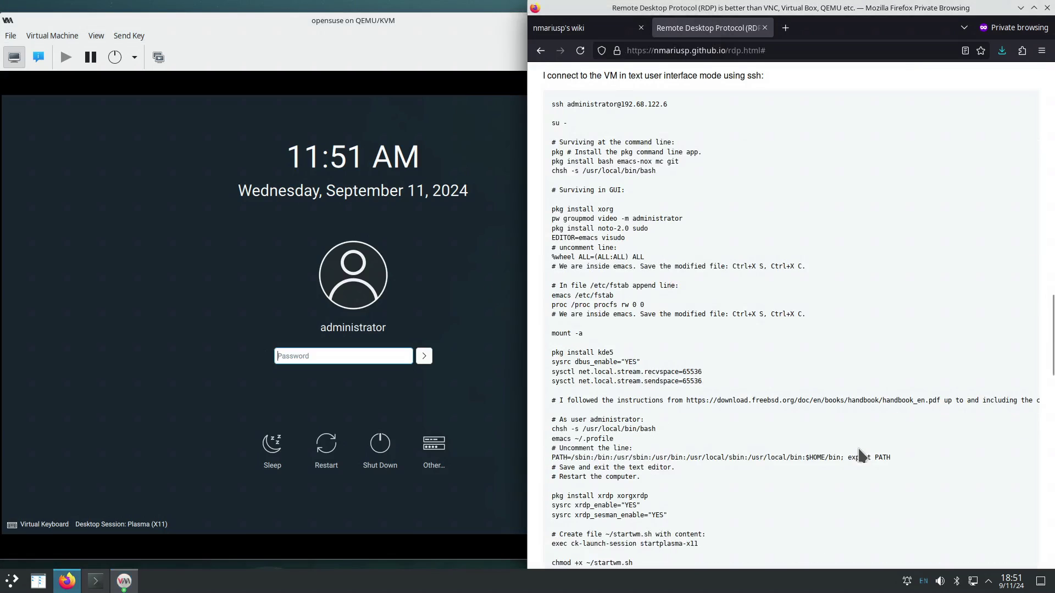
pyautogui.scroll(-15, 781, 443)
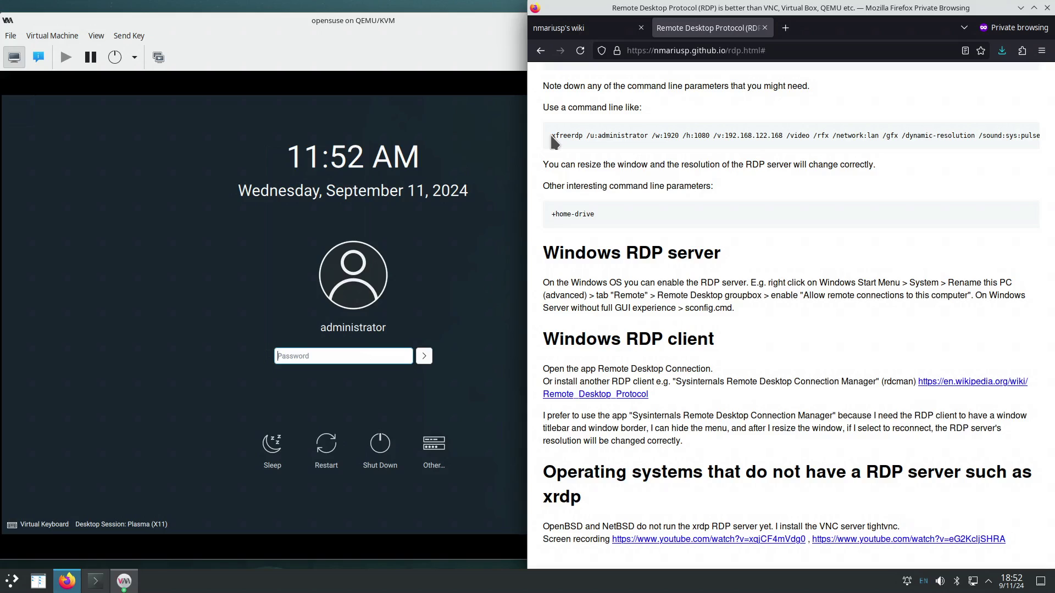
pyautogui.moveTo(551, 135); pyautogui.dragTo(1041, 136)
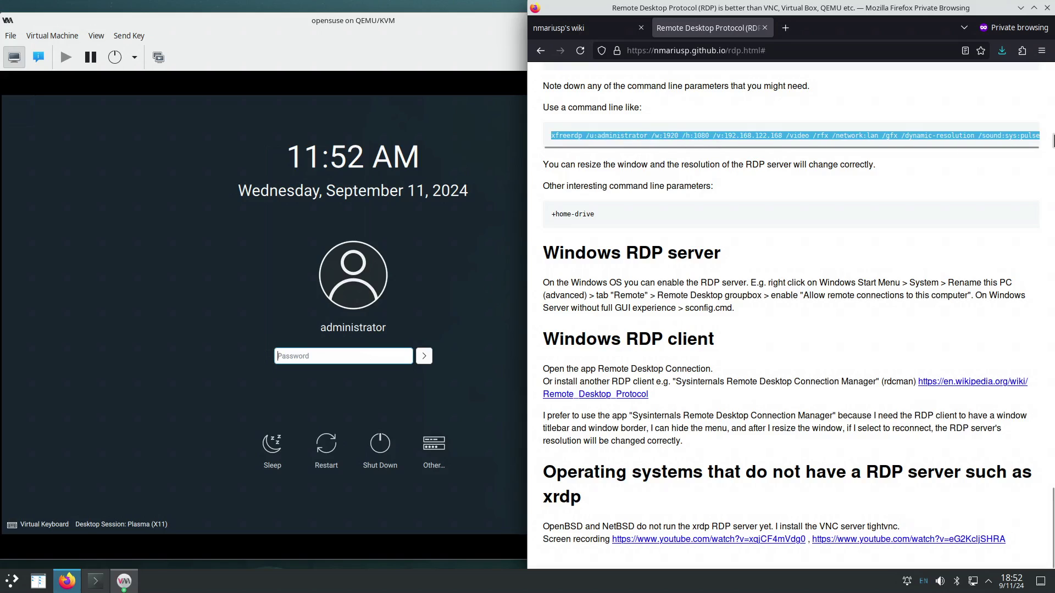
# Step: Copy the xfreerdp command and paste it into a new, enlarged Konsole window
pyautogui.rightClick(1029, 132)
pyautogui.click(1005, 144)
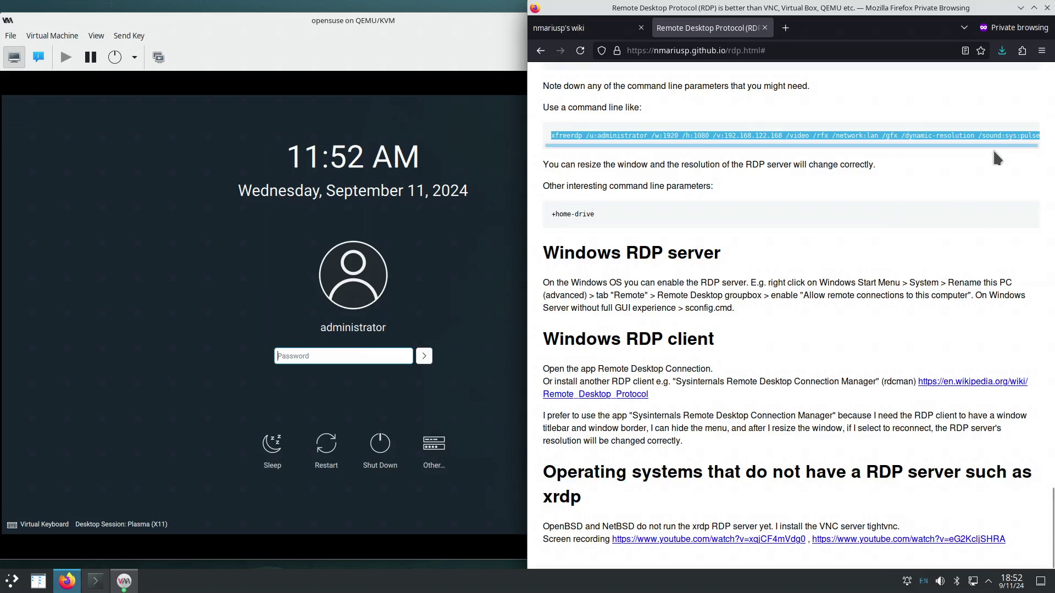
pyautogui.click(91, 585)
pyautogui.click(89, 585)
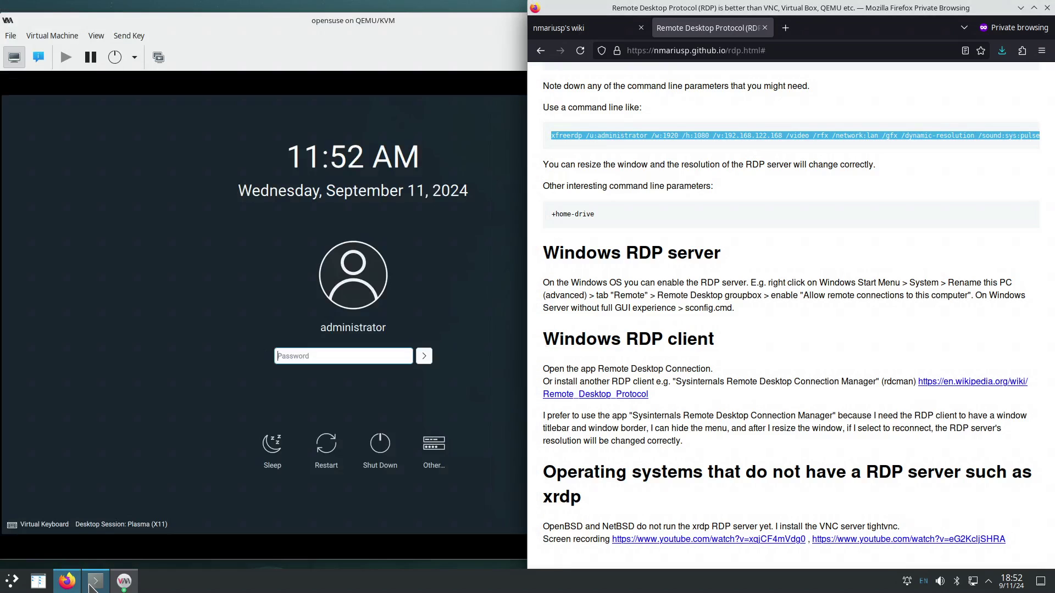
pyautogui.rightClick(95, 586)
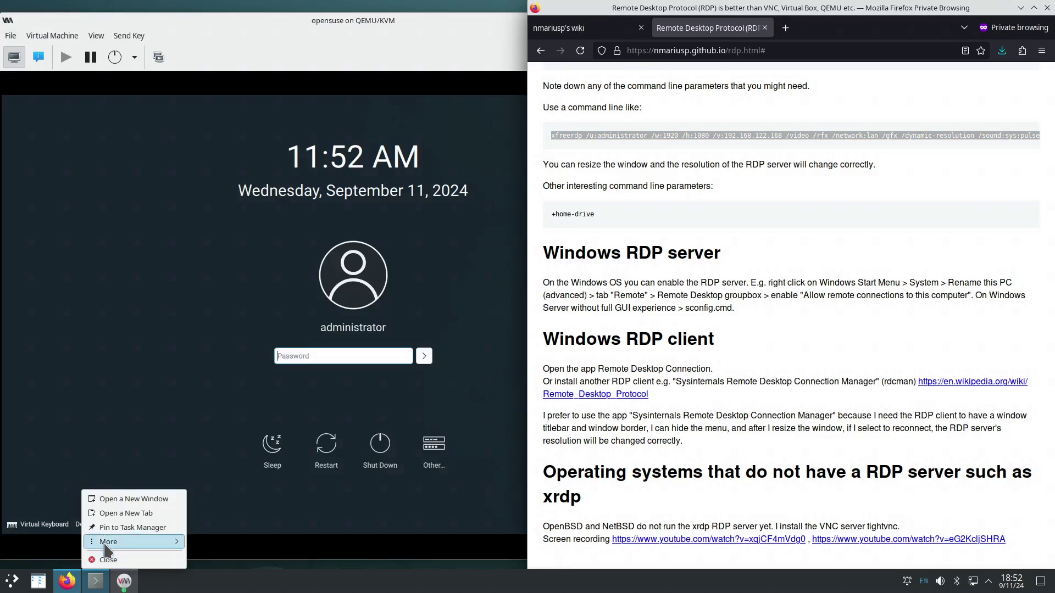
pyautogui.click(112, 500)
pyautogui.hotkey('ctrl', '+')
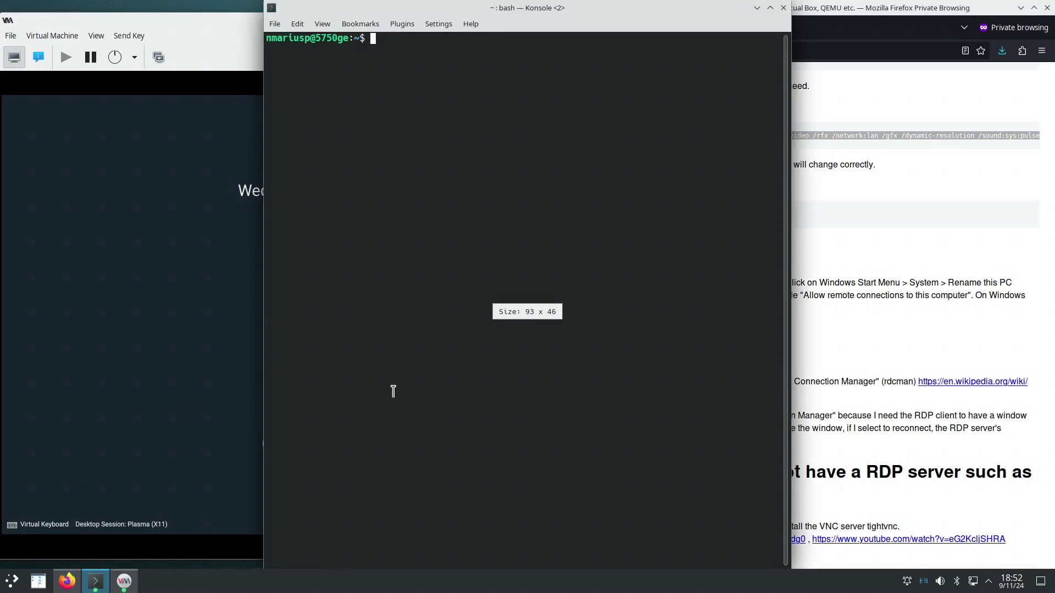
pyautogui.rightClick(377, 291)
pyautogui.click(401, 311)
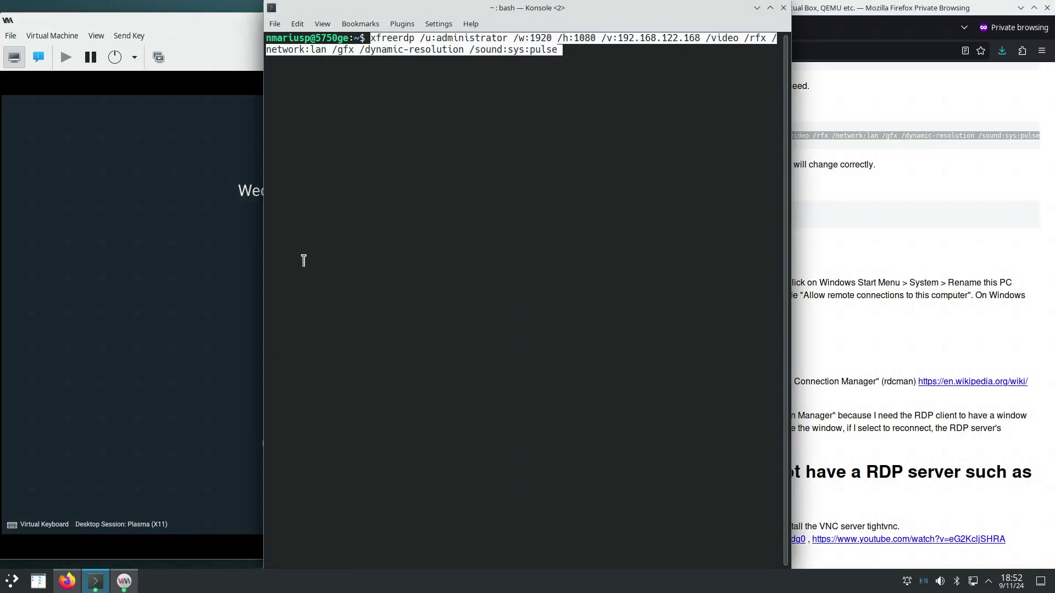
# Step: Copy the VM's IP address 192.168.122.241 from its NIC hardware details
pyautogui.click(38, 59)
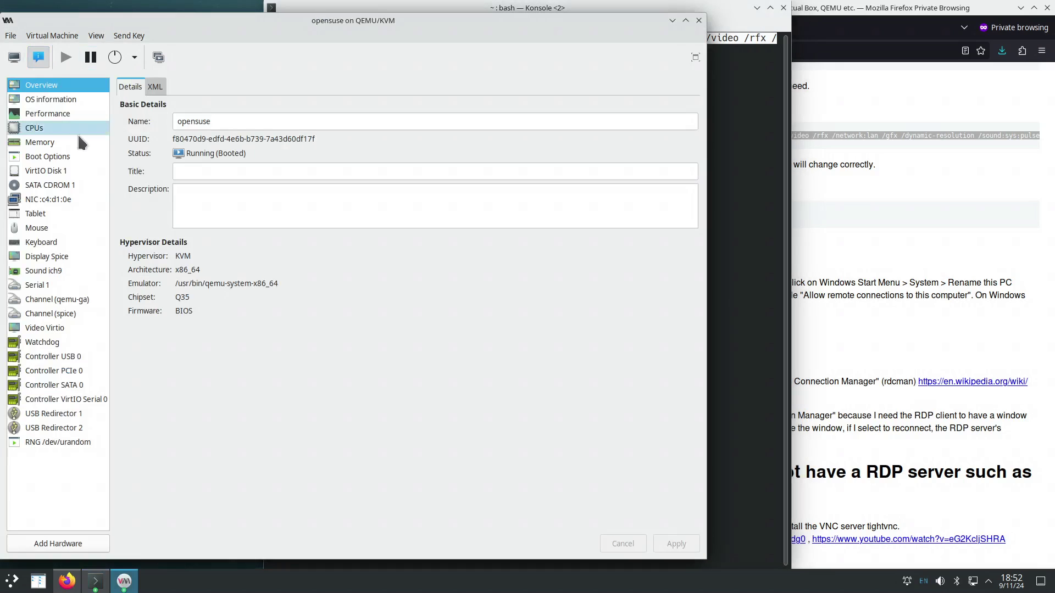
pyautogui.click(88, 200)
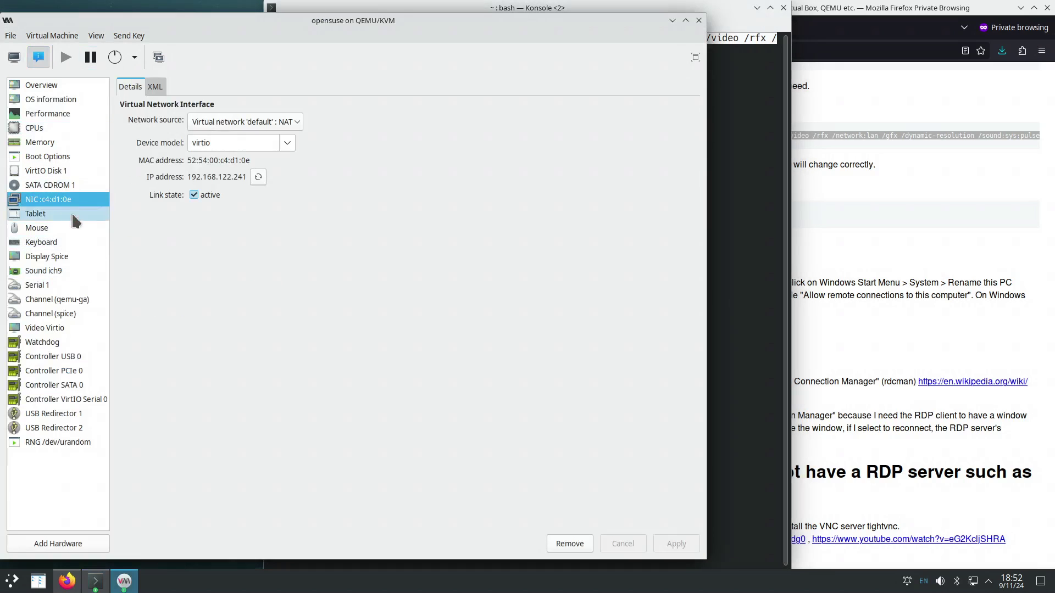
pyautogui.moveTo(188, 177); pyautogui.dragTo(248, 175)
pyautogui.rightClick(228, 175)
pyautogui.click(260, 197)
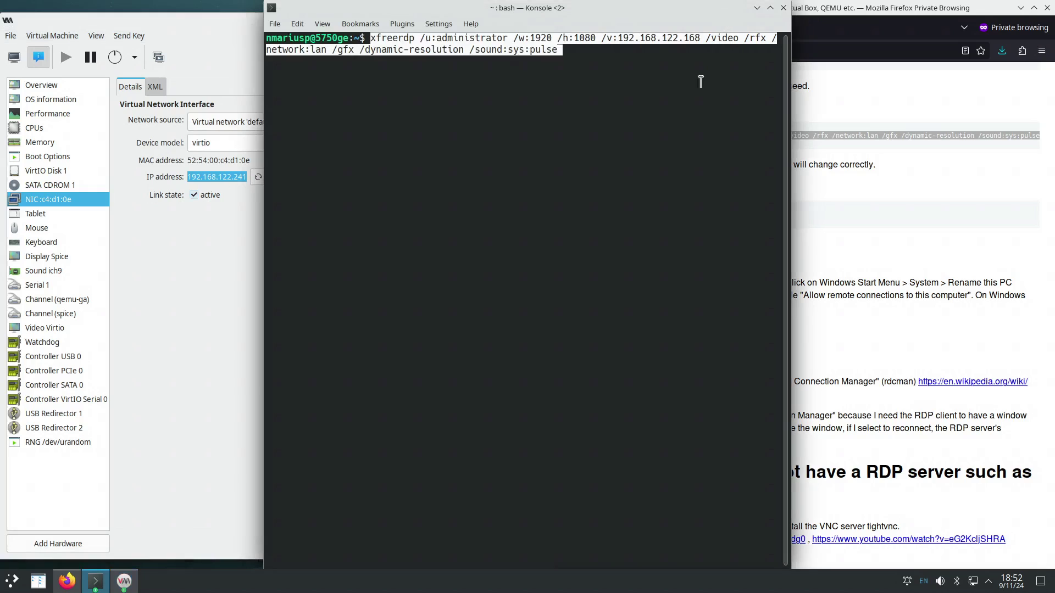
# Step: Edit the command's /v: address so it ends in 241, matching the VM's IP
pyautogui.click(726, 21)
pyautogui.hotkey('ctrl', 'Left')
pyautogui.hotkey('ctrl', 'Left')
pyautogui.hotkey('ctrl', 'Left')
pyautogui.hotkey('ctrl', 'Left')
pyautogui.hotkey('ctrl', 'Left')
pyautogui.hotkey('ctrl', 'Left')
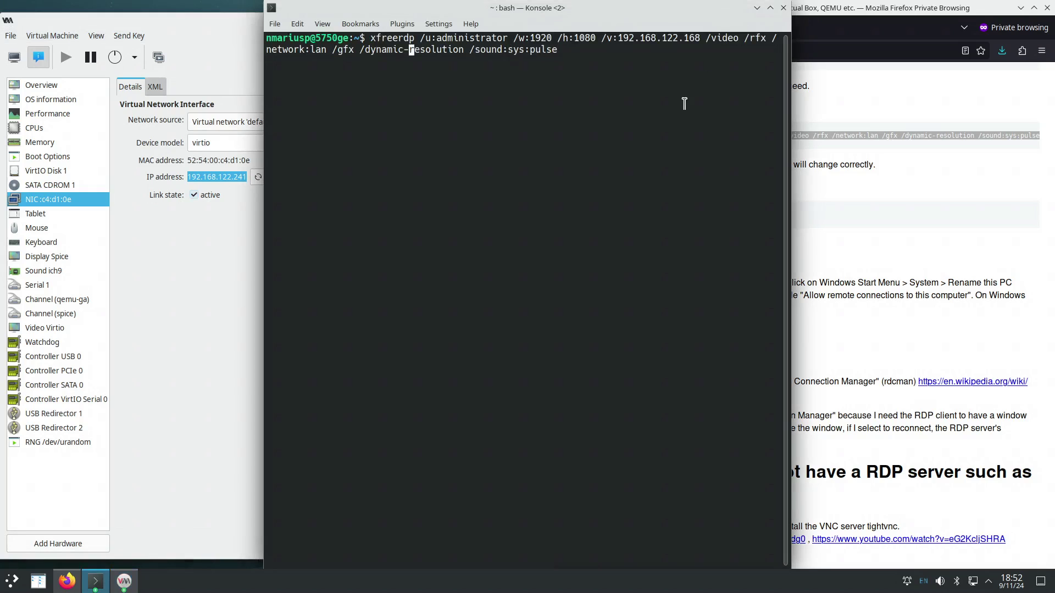
pyautogui.hotkey('ctrl', 'Left')
pyautogui.hotkey('ctrl', 'Left')
pyautogui.hotkey('ctrl', 'Left')
pyautogui.hotkey('ctrl', 'Left')
pyautogui.press('Left')
pyautogui.press('Left')
pyautogui.press('BackSpace')
pyautogui.press('BackSpace')
pyautogui.press('BackSpace')
pyautogui.write('241')
pyautogui.doubleClick(389, 38)
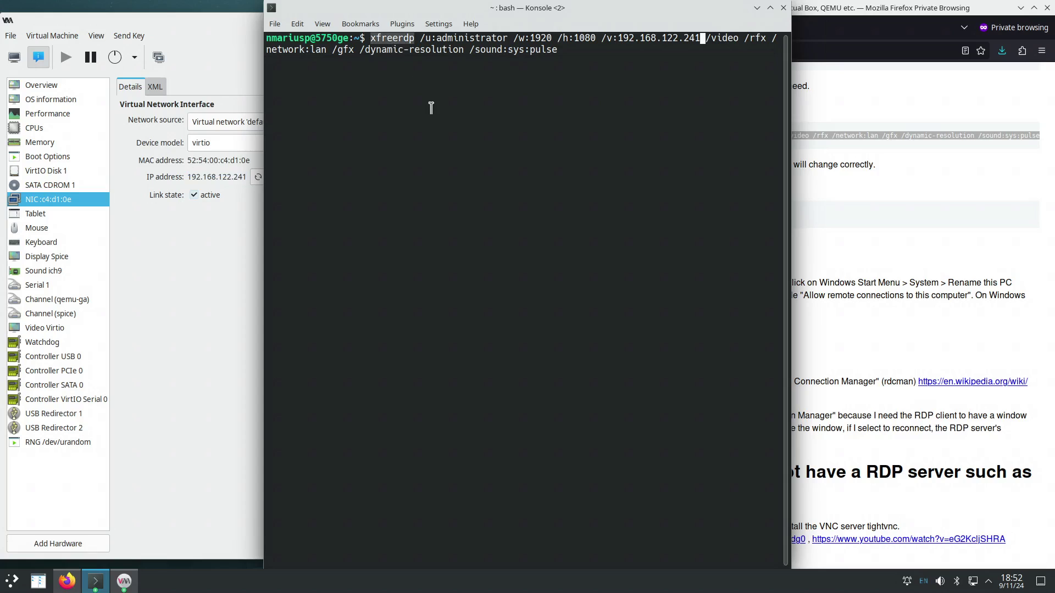
pyautogui.moveTo(420, 38); pyautogui.dragTo(701, 37)
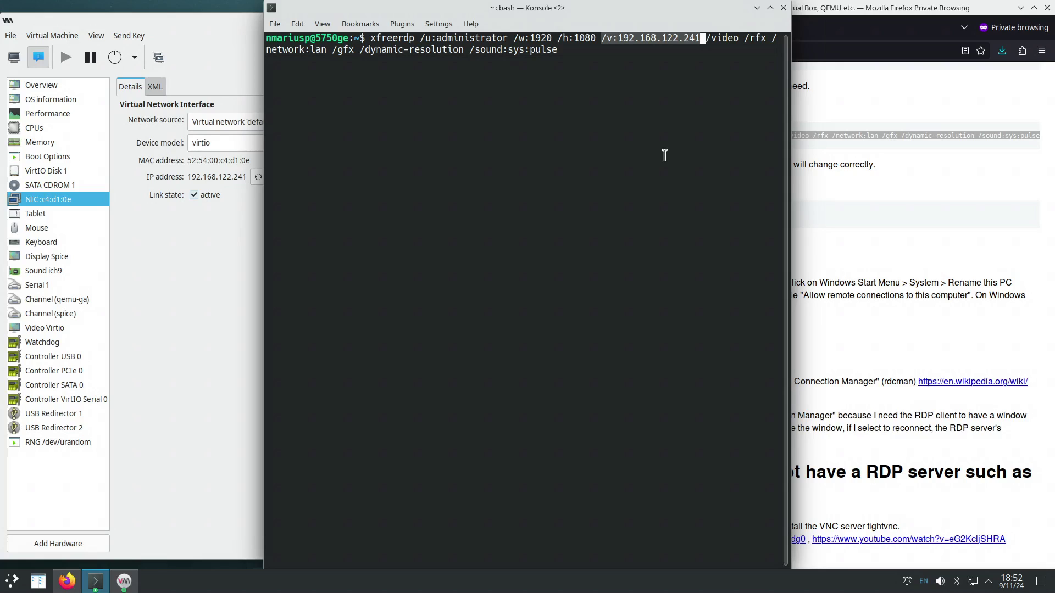
pyautogui.click(717, 39)
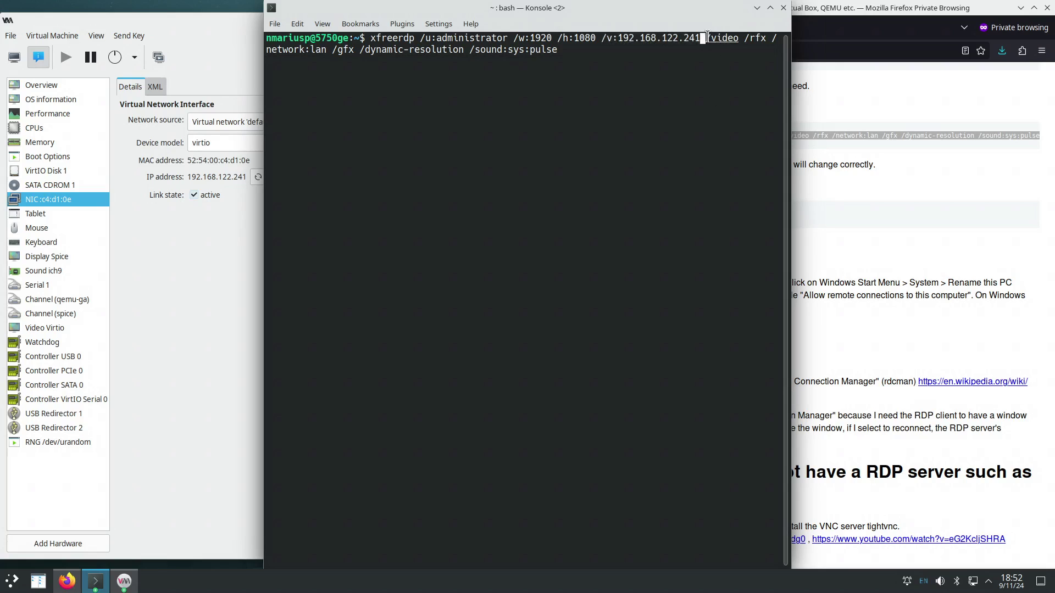
pyautogui.moveTo(707, 37); pyautogui.dragTo(467, 45)
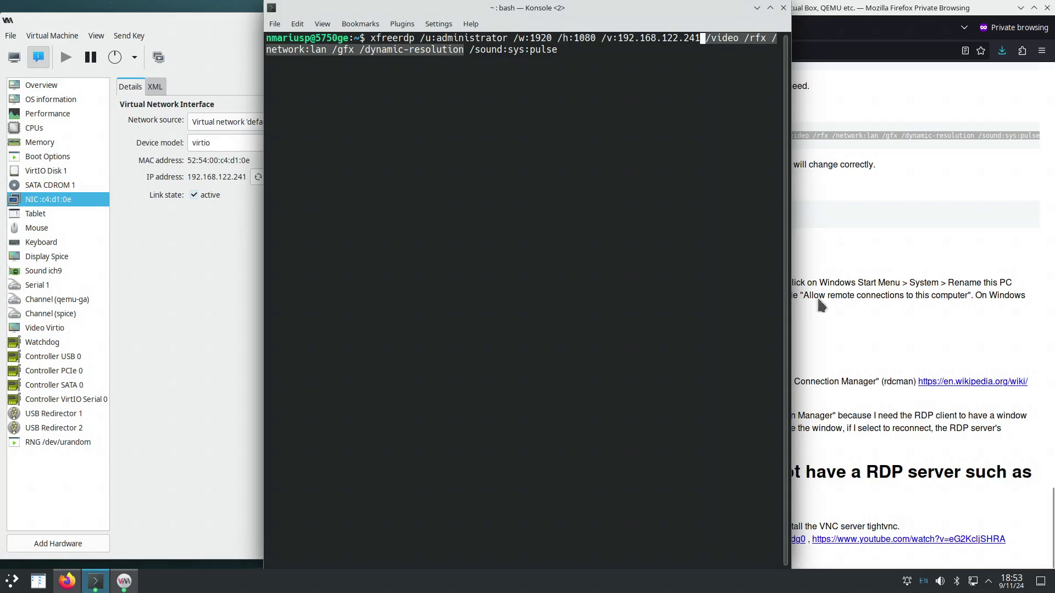
pyautogui.click(299, 38)
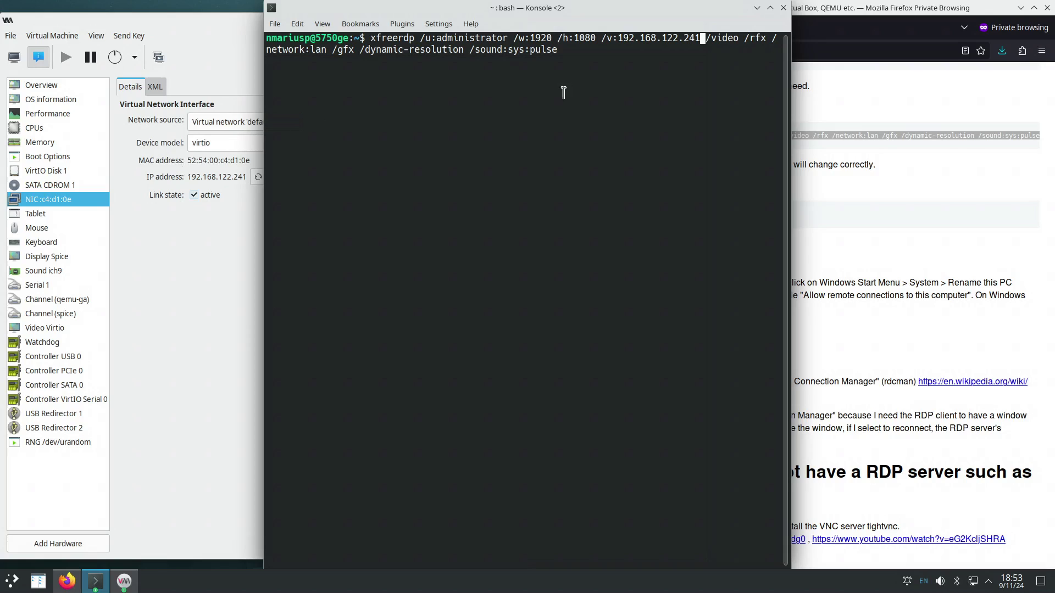
pyautogui.moveTo(265, 47); pyautogui.dragTo(326, 45)
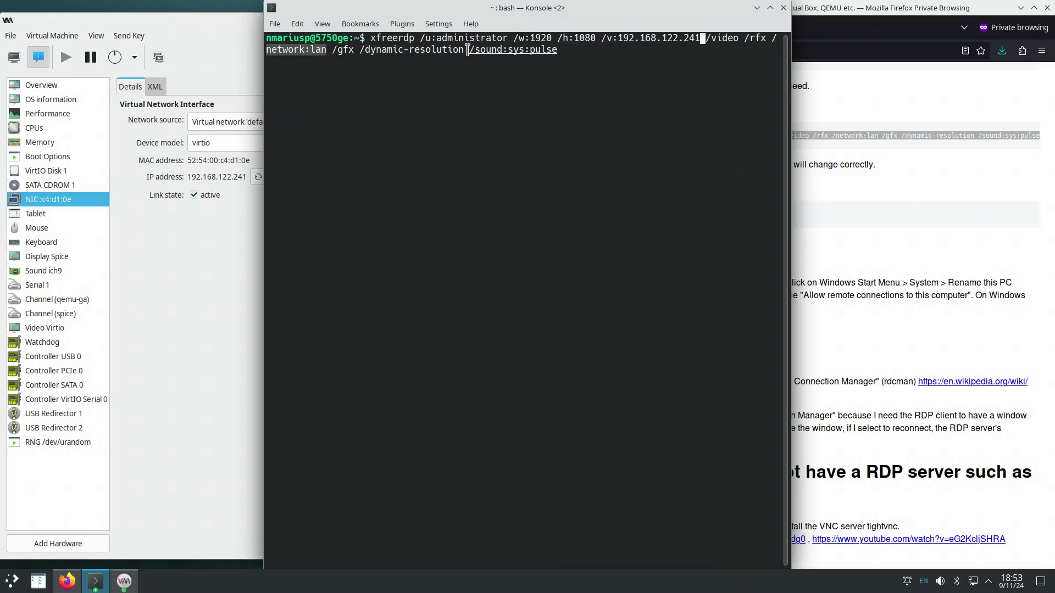
pyautogui.click(584, 50)
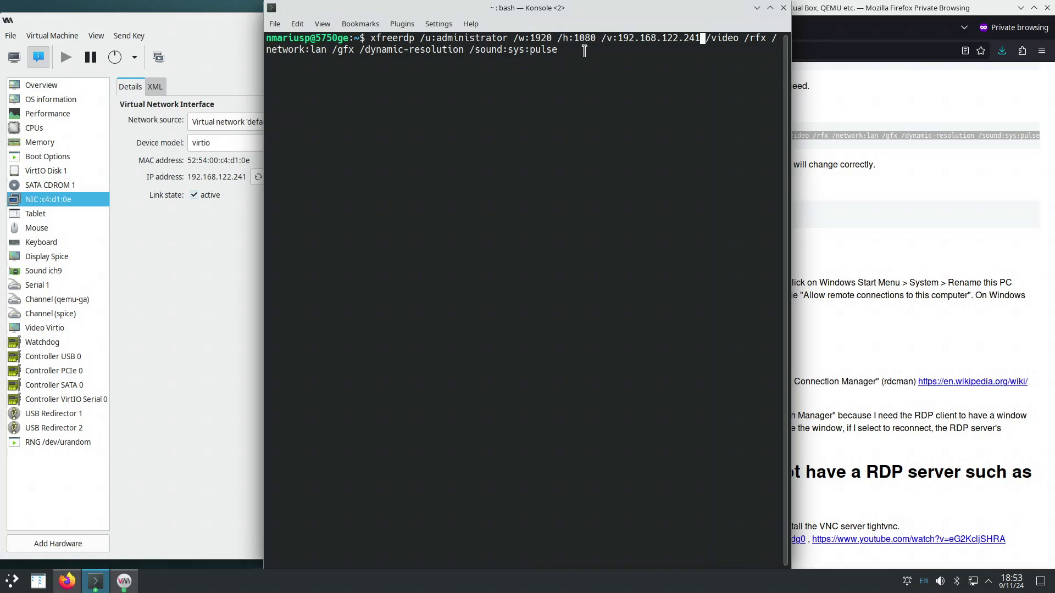
# Step: Run the xfreerdp command and log in to the xrdp dialog with the account password
pyautogui.press('Return')
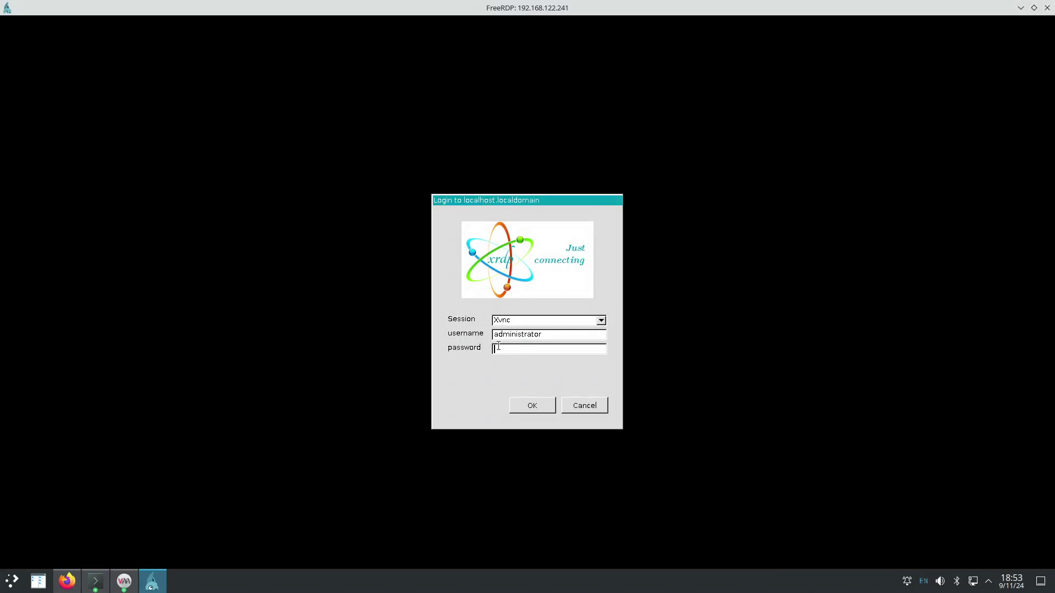
pyautogui.click(500, 350)
pyautogui.write('****')
pyautogui.press('Return')
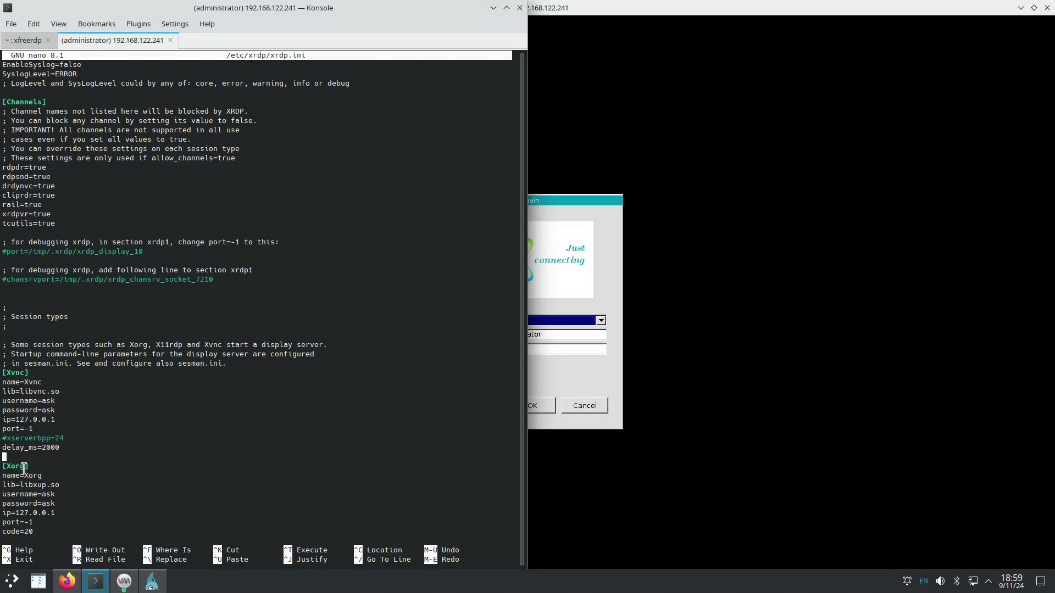
# Step: Select the [Xorg] section header and its settings in xrdp.ini
pyautogui.tripleClick(7, 468)
pyautogui.moveTo(6, 472); pyautogui.dragTo(16, 486)
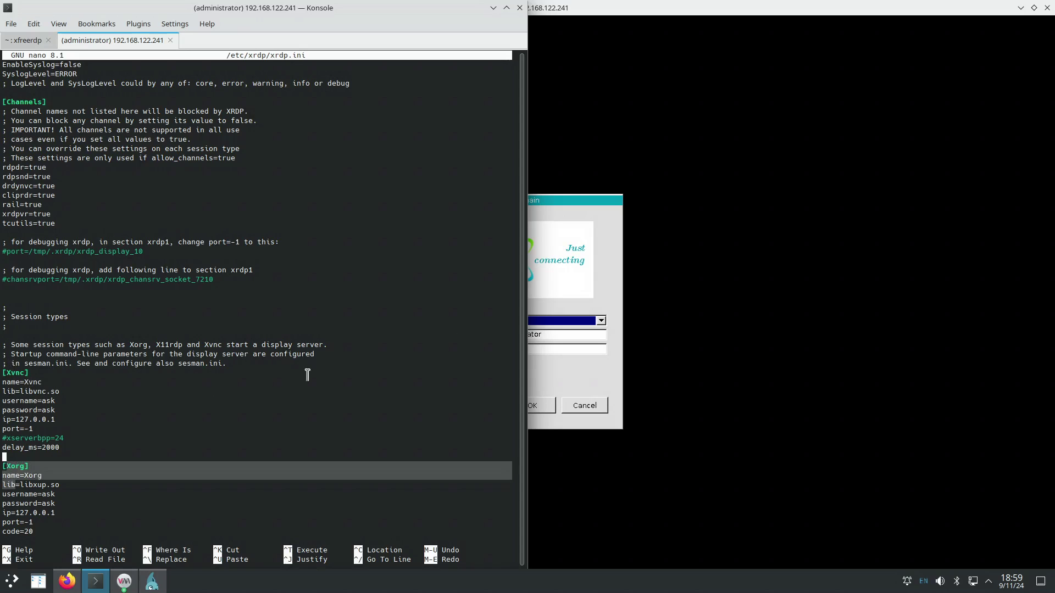
# Step: Choose Xorg as the session type in FreeRDP's xrdp login dialog
pyautogui.click(579, 201)
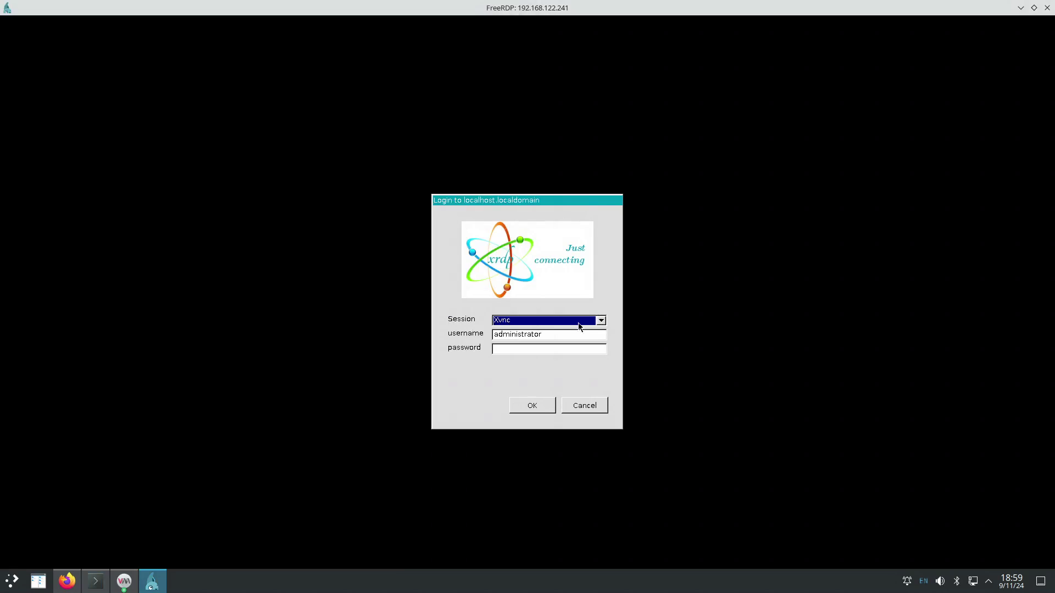
pyautogui.click(600, 323)
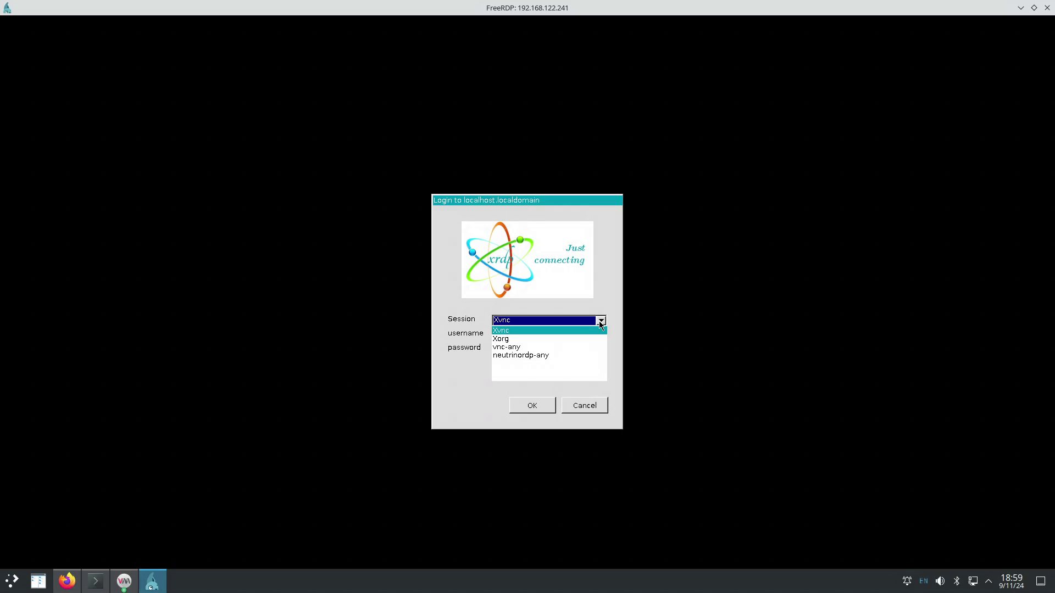
pyautogui.click(514, 339)
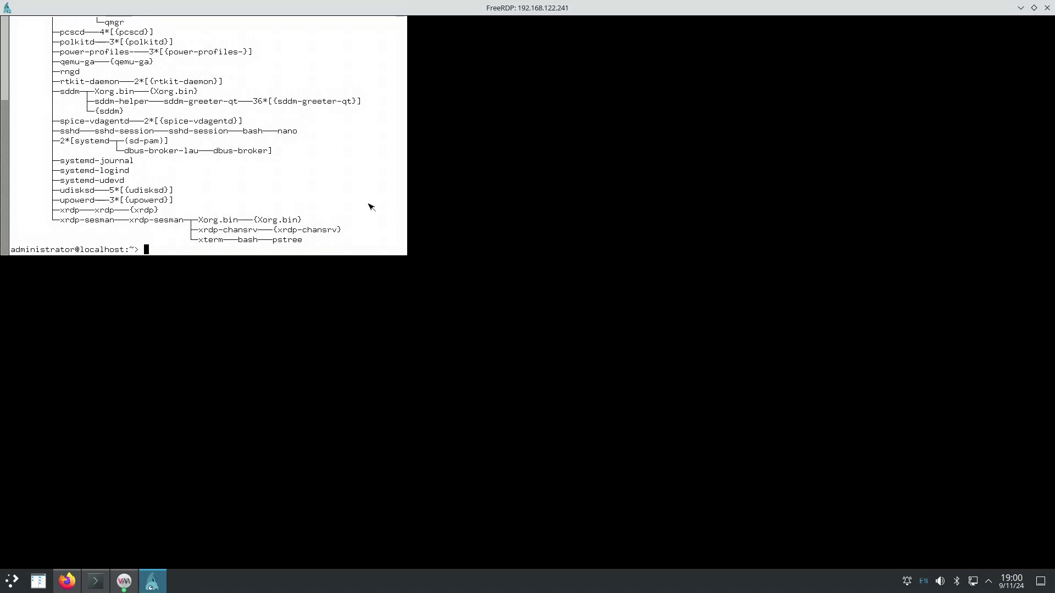
# Step: In the remote xterm, complete 'start' with Tab to startplasma-x11 and launch it
pyautogui.write('start')
pyautogui.press('Tab')
pyautogui.press('Tab')
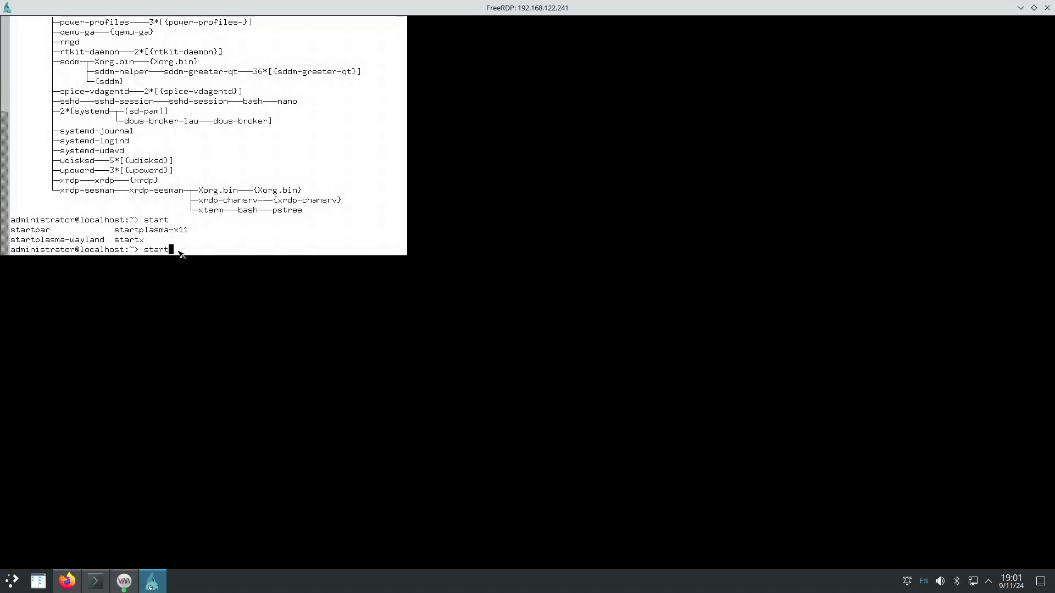
pyautogui.press('Tab')
pyautogui.press('Tab')
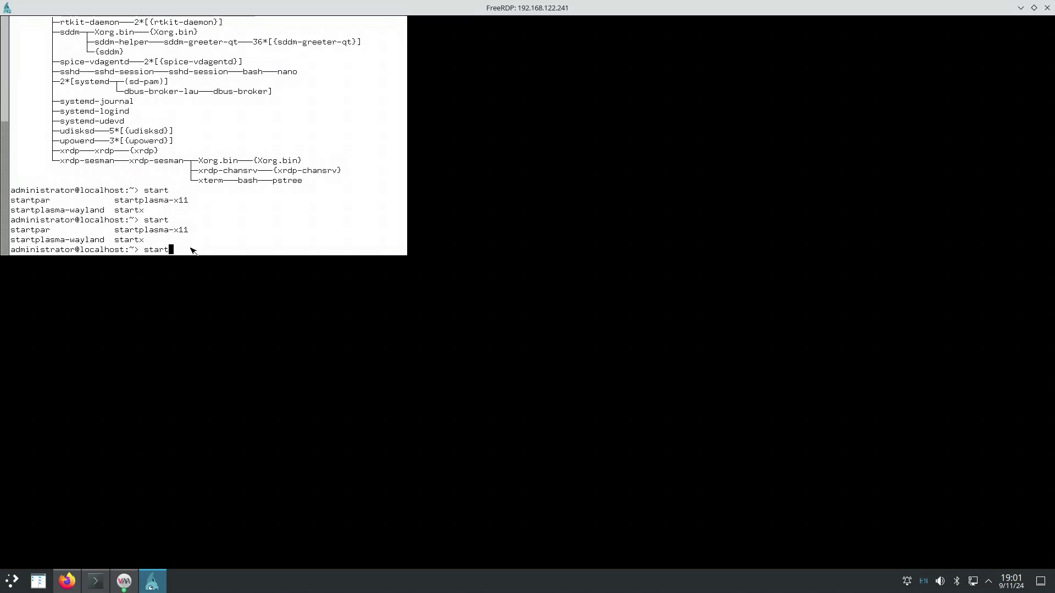
pyautogui.press('Tab')
pyautogui.press('Tab')
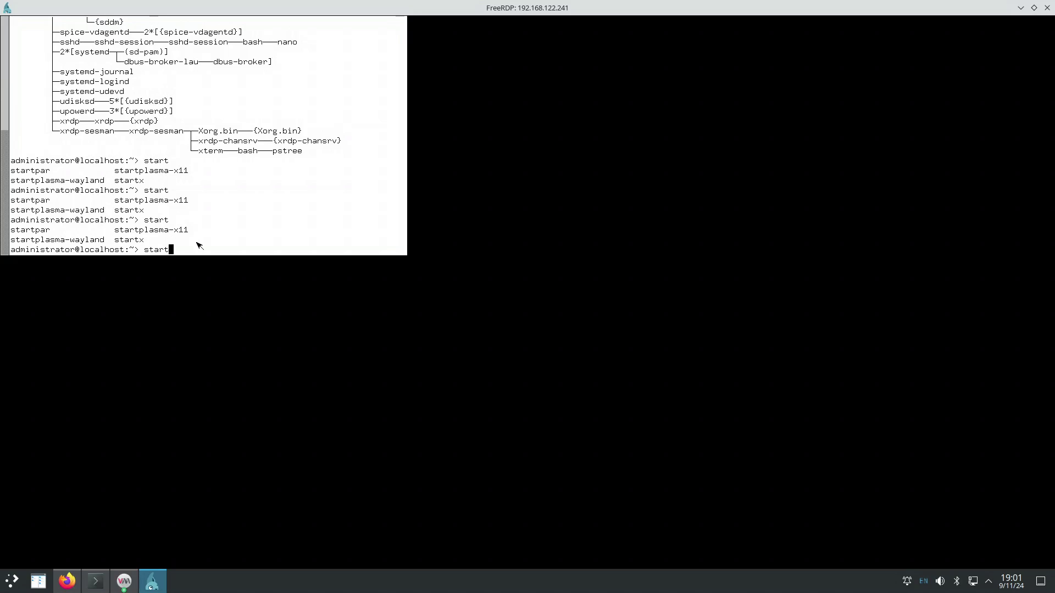
pyautogui.write('pla')
pyautogui.press('Tab')
pyautogui.write('x')
pyautogui.press('Tab')
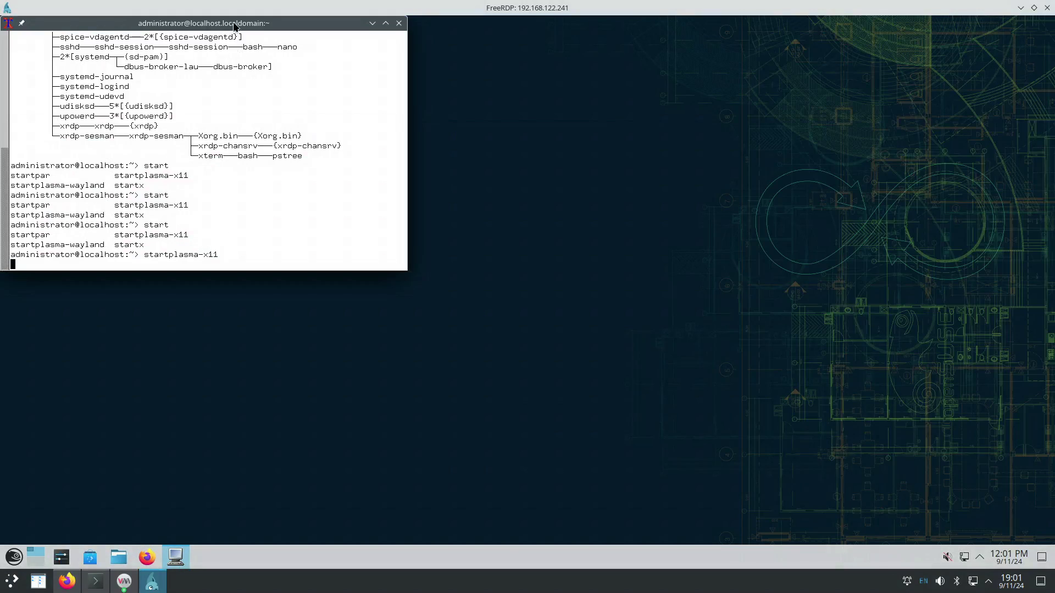
# Step: Close the remote xterm window so the xrdp session and FreeRDP connection end
pyautogui.click(205, 70)
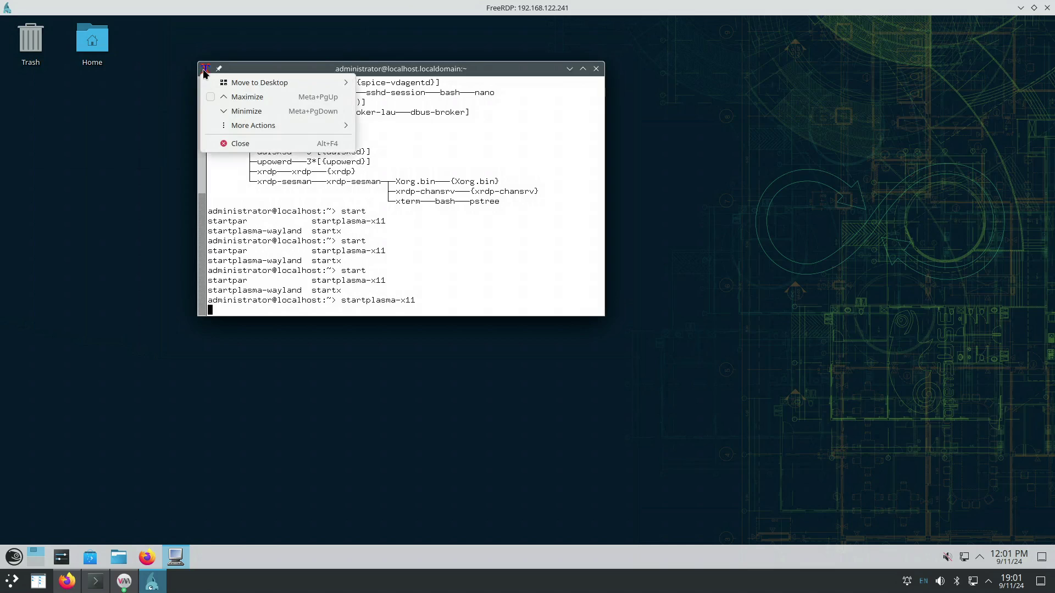
pyautogui.click(310, 69)
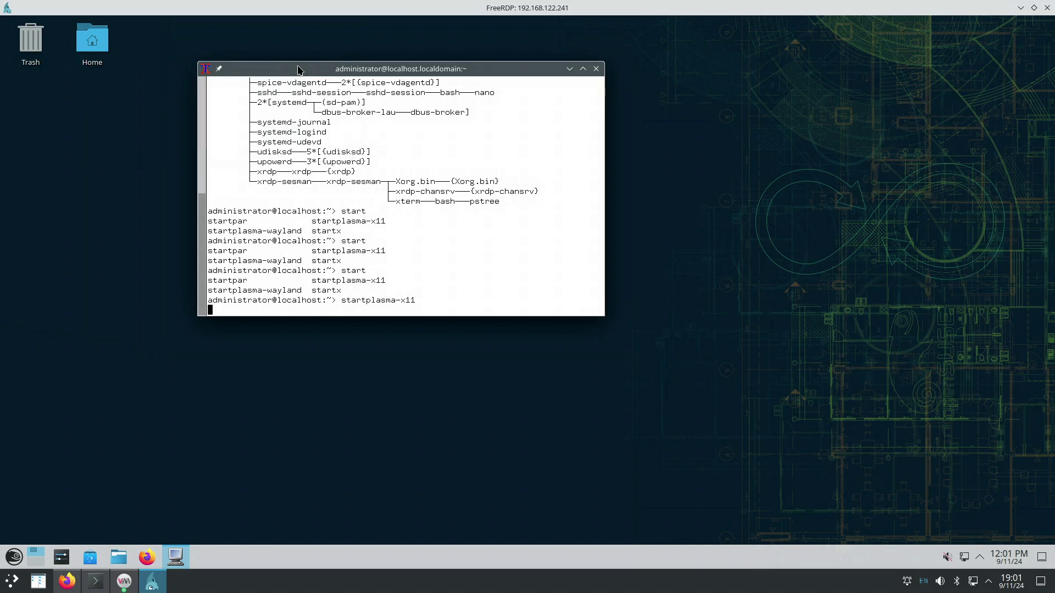
pyautogui.click(596, 69)
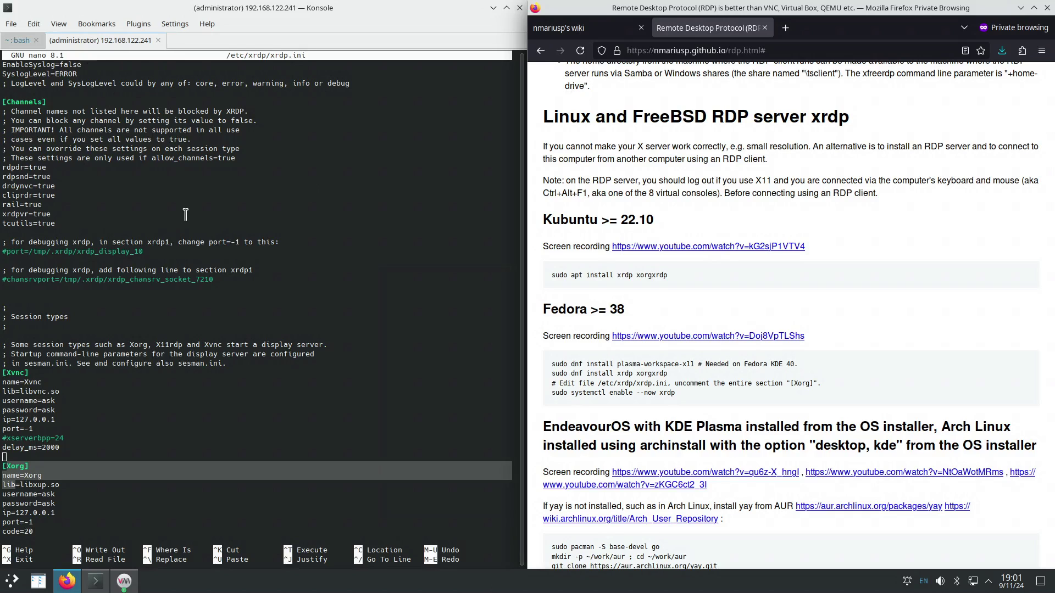
# Step: Rerun the previous xfreerdp command from the local bash tab to reconnect to the VM
pyautogui.click(21, 40)
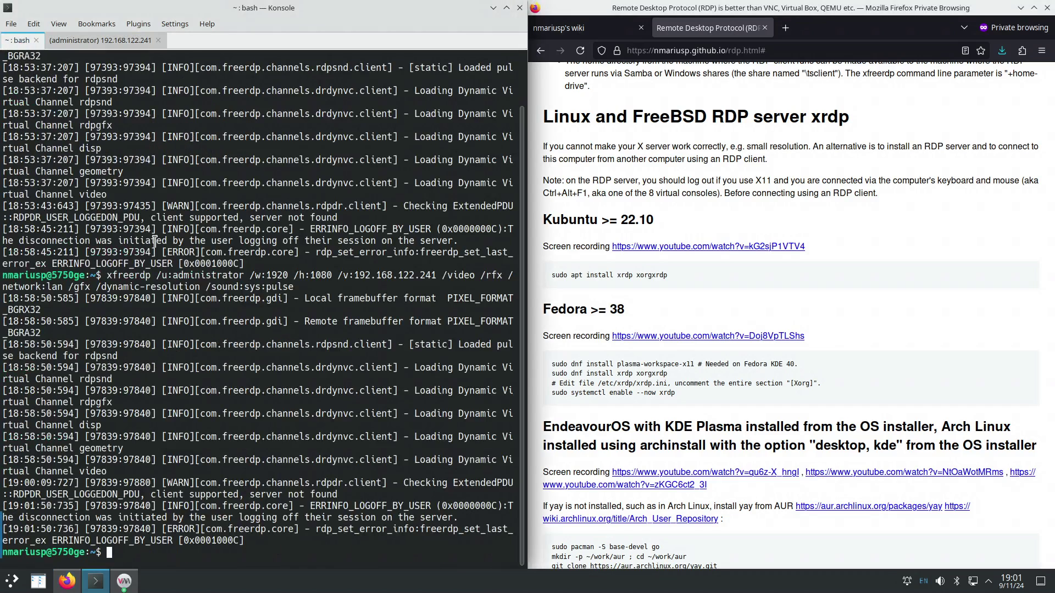
pyautogui.press('Up')
pyautogui.press('Return')
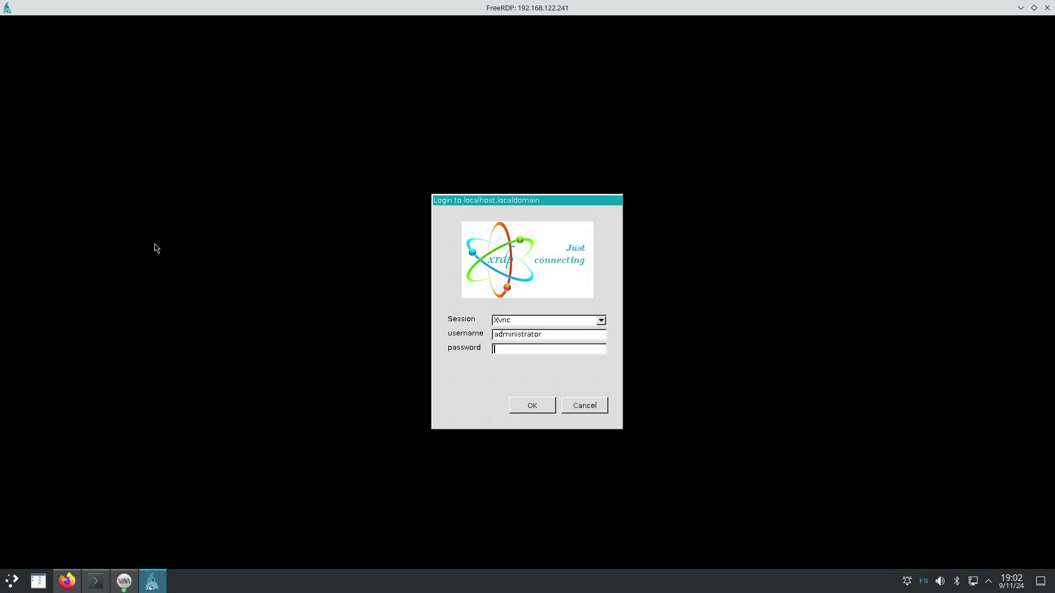
# Step: Log in at the xrdp screen with the Xorg session type and the account password
pyautogui.click(601, 322)
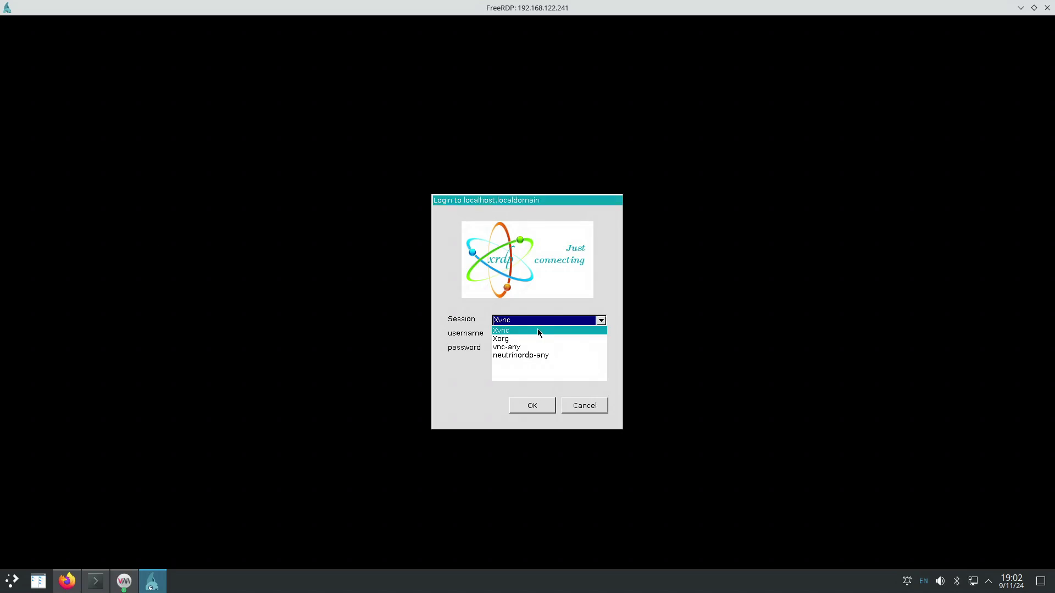
pyautogui.click(517, 337)
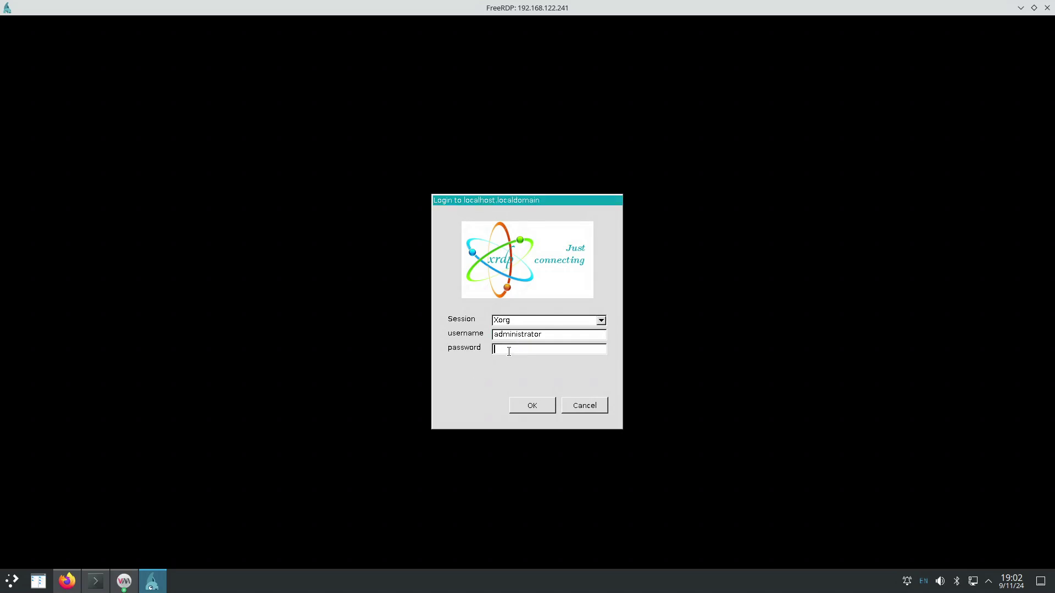
pyautogui.click(601, 322)
pyautogui.click(501, 338)
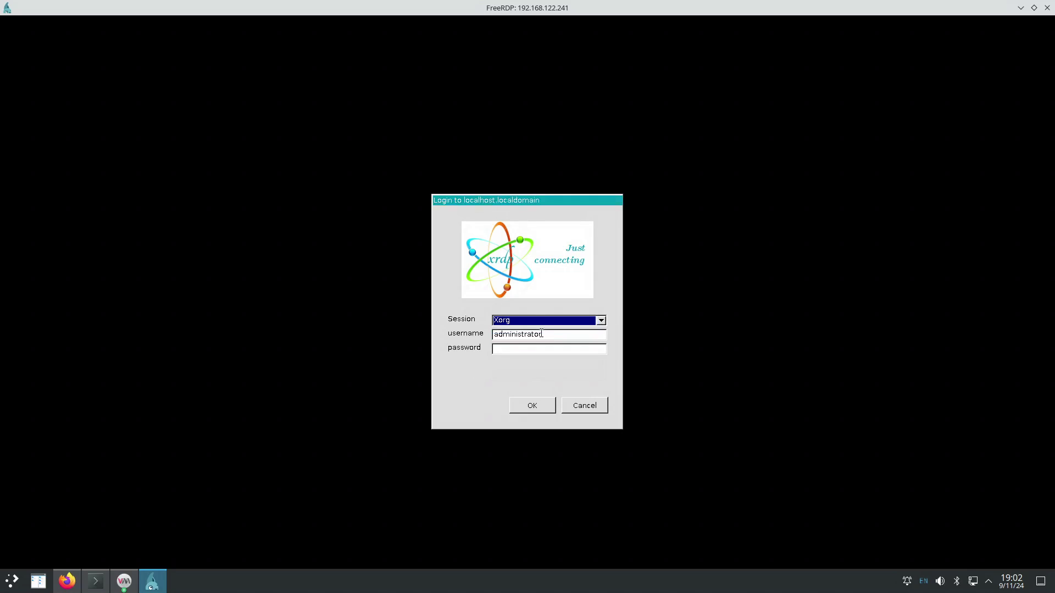
pyautogui.click(506, 349)
pyautogui.write('**')
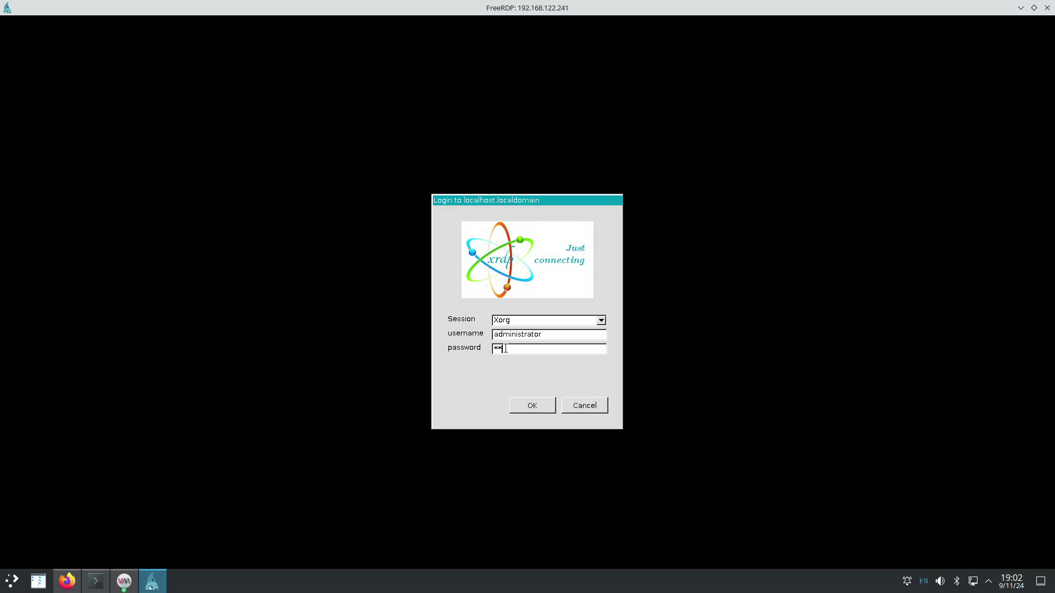
pyautogui.press('Return')
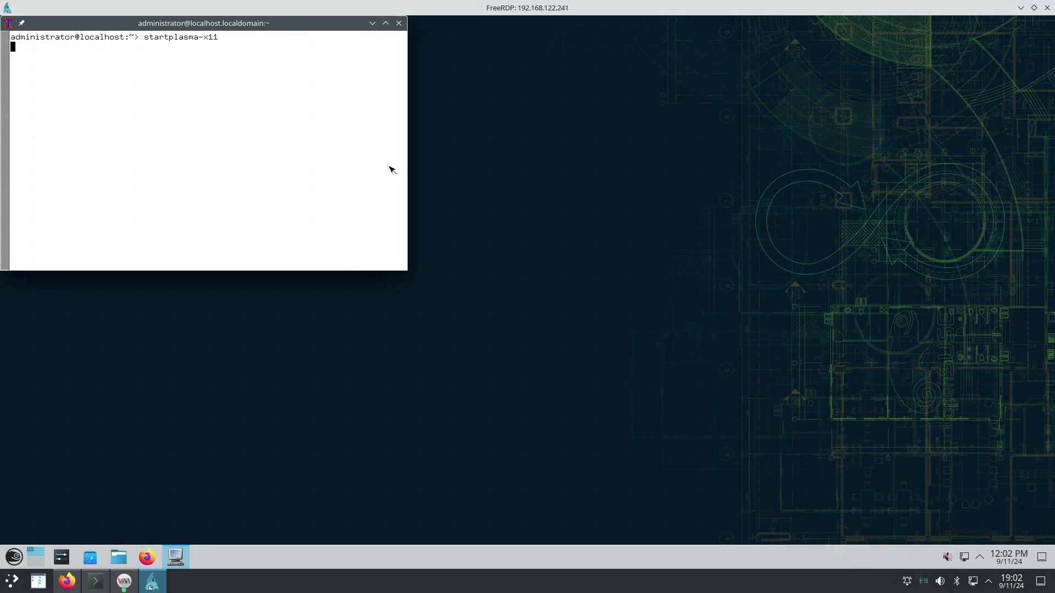
# Step: Open the Kickoff launcher in the remote Plasma session and browse its application categories
pyautogui.click(15, 557)
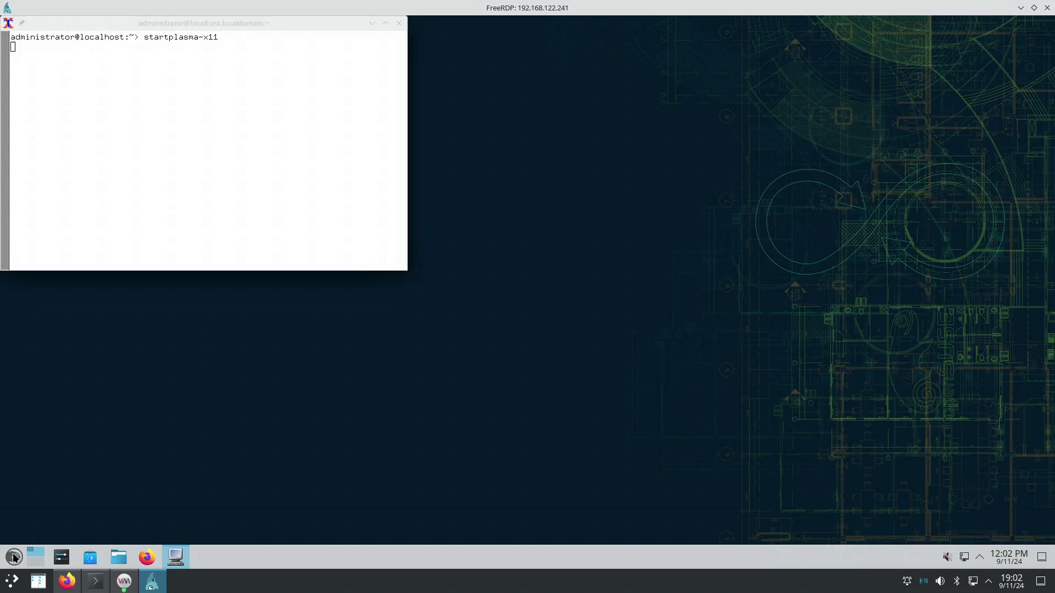
pyautogui.click(15, 556)
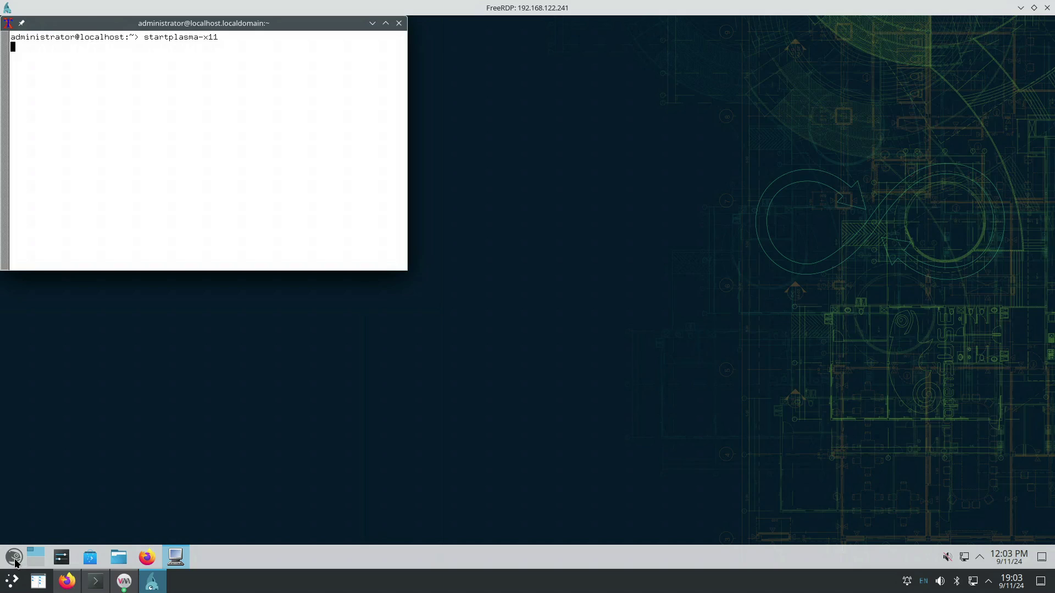
pyautogui.click(16, 562)
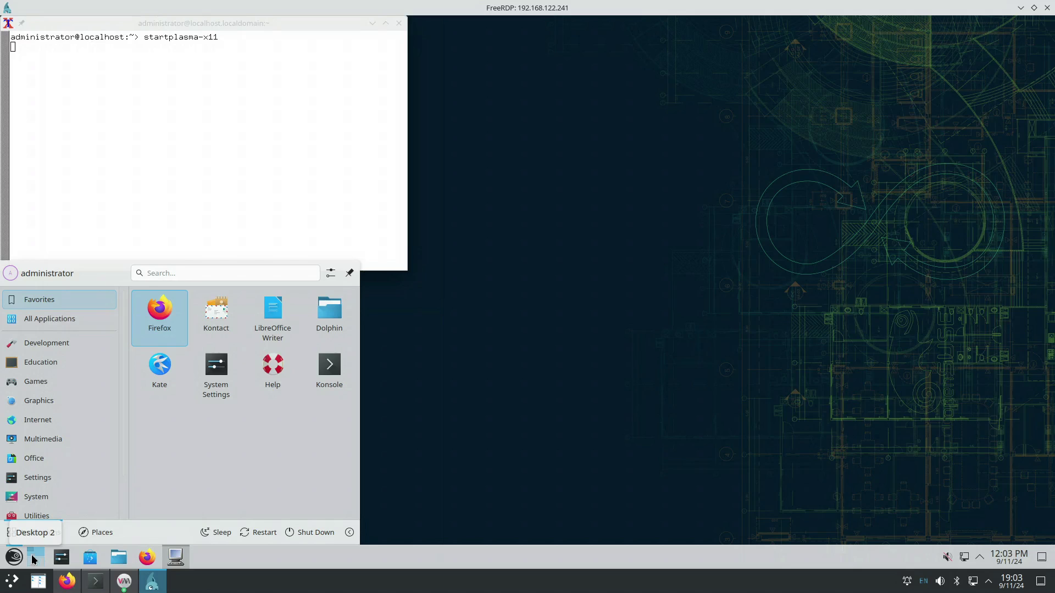
pyautogui.moveTo(67, 343)
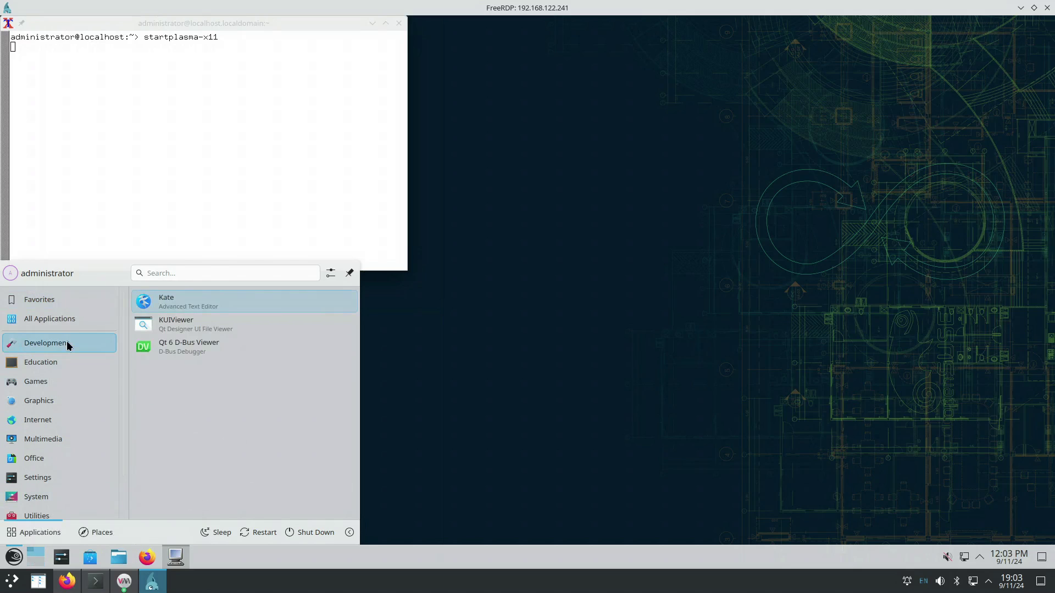
pyautogui.moveTo(72, 363)
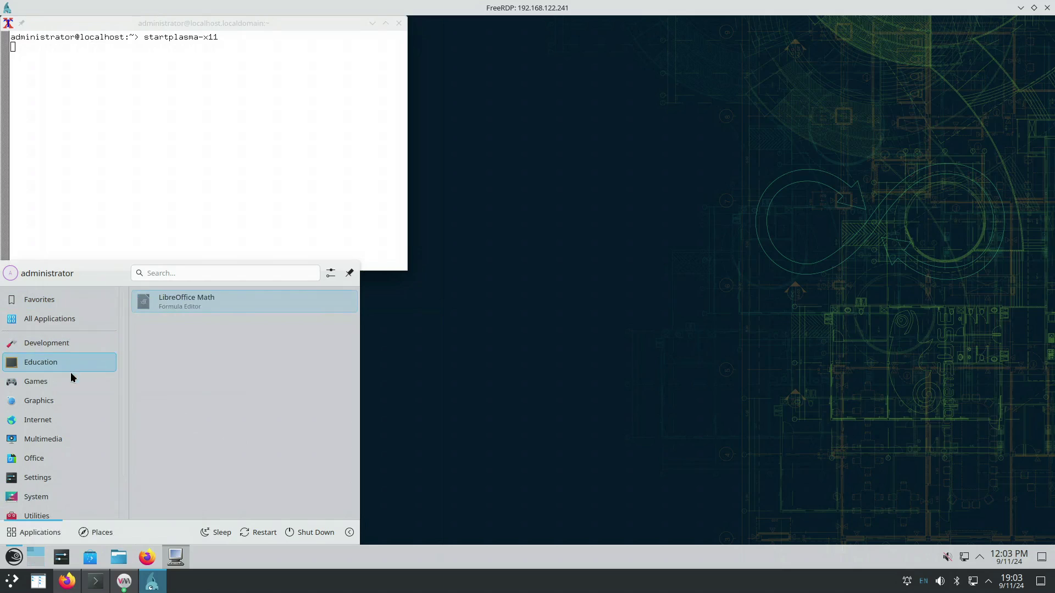
pyautogui.moveTo(72, 381)
pyautogui.moveTo(64, 403)
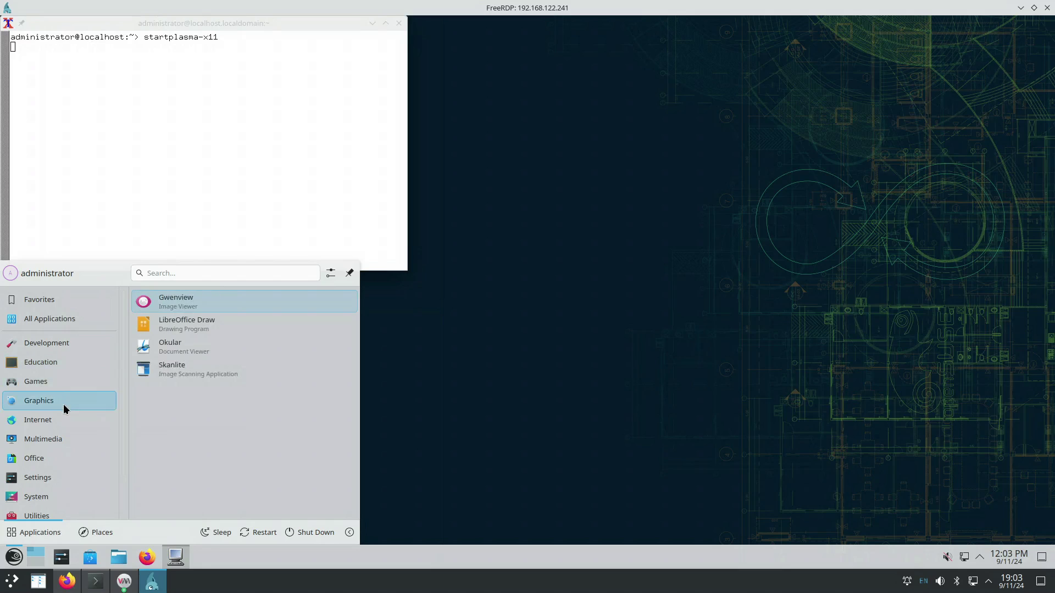
pyautogui.moveTo(61, 424)
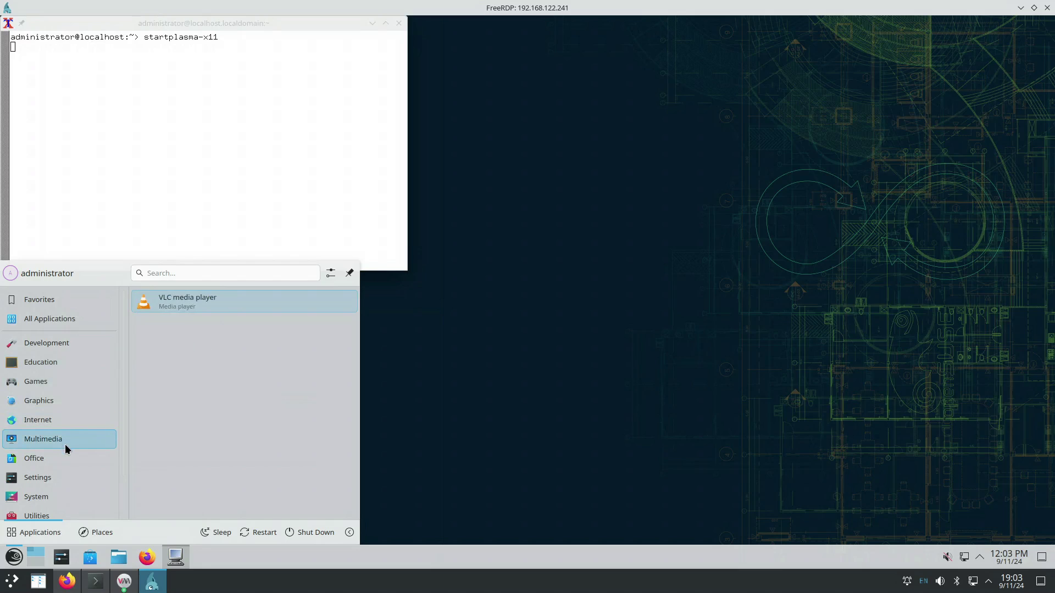
pyautogui.moveTo(65, 463)
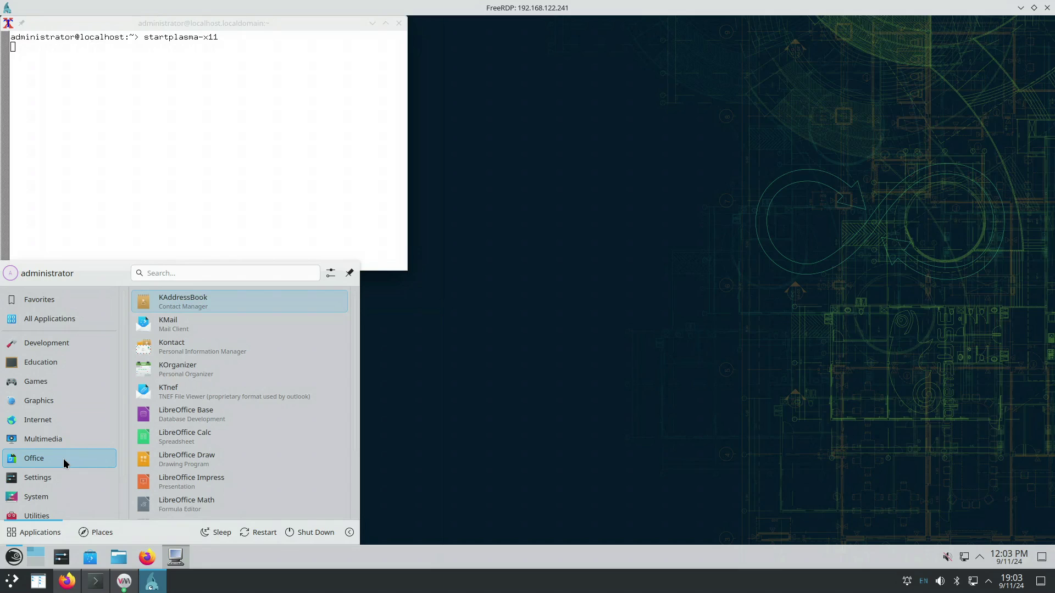
pyautogui.moveTo(68, 482)
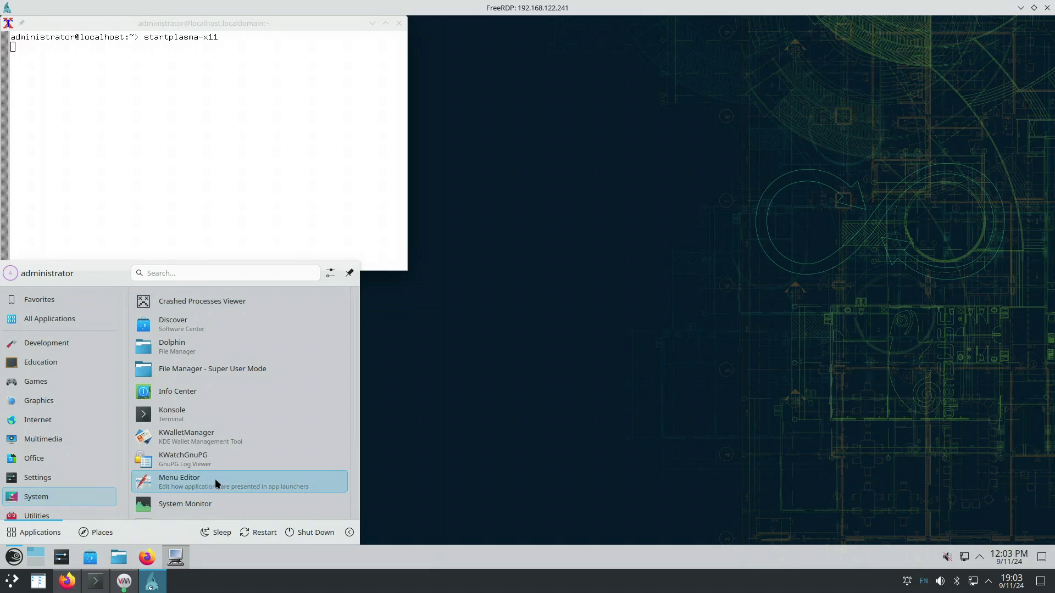
# Step: Scroll up and down through the launcher's application lists
pyautogui.scroll(-3, 216, 479)
pyautogui.scroll(3, 212, 480)
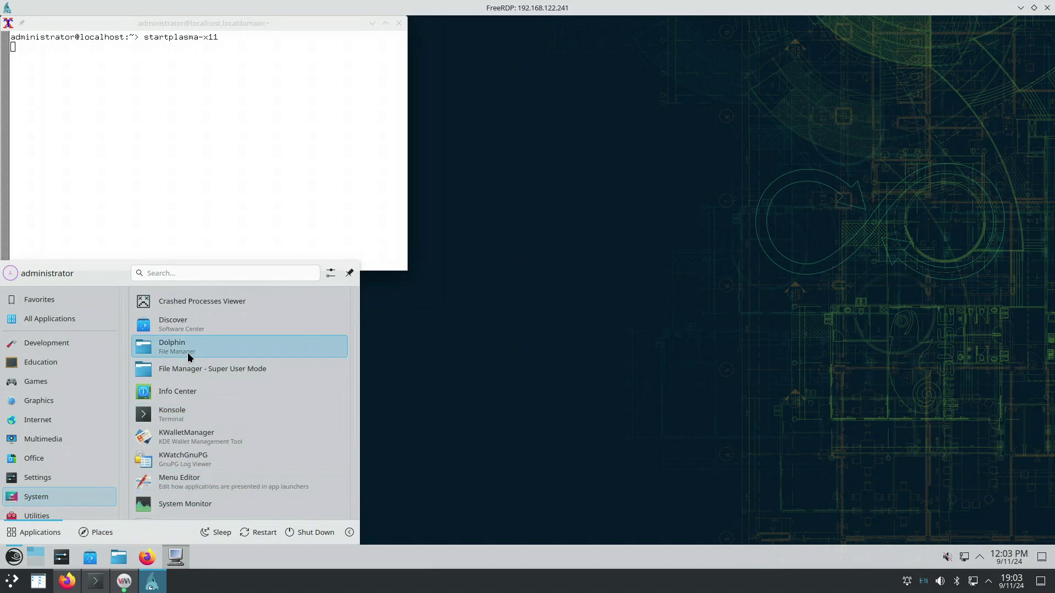
pyautogui.scroll(-3, 192, 406)
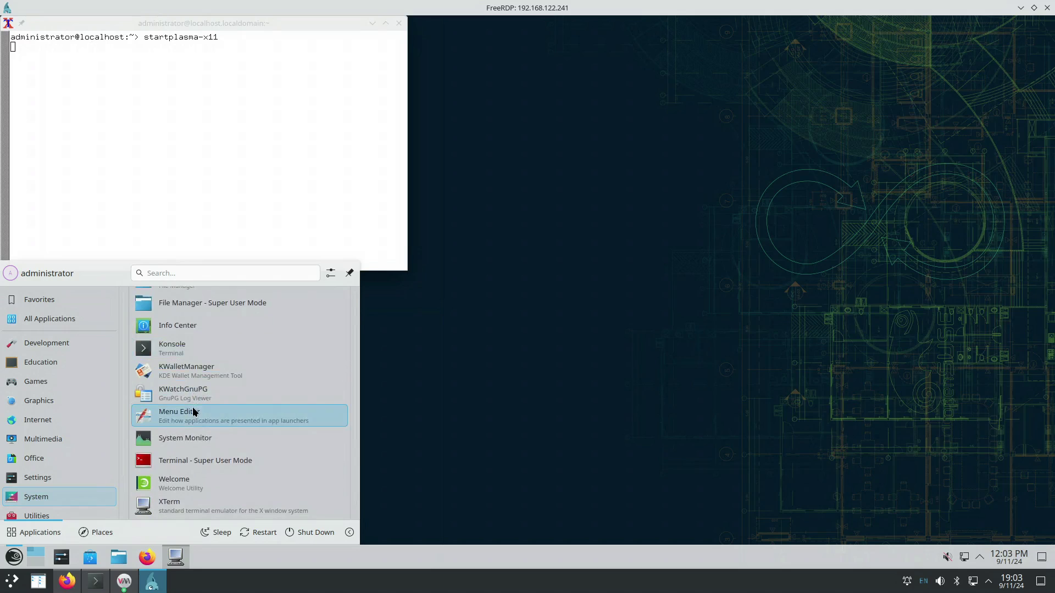
pyautogui.scroll(3, 222, 455)
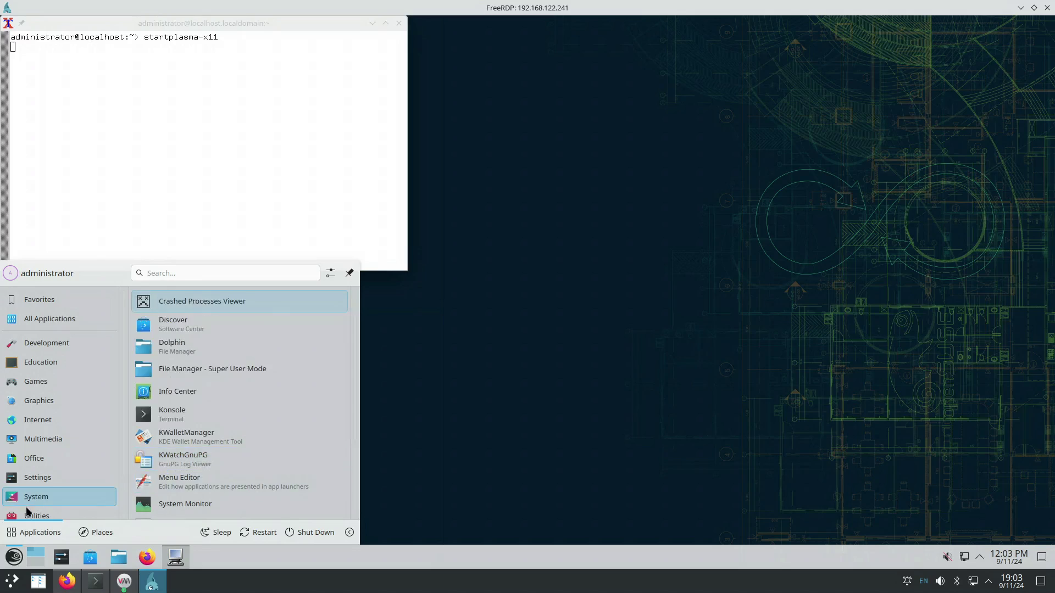
pyautogui.moveTo(31, 513)
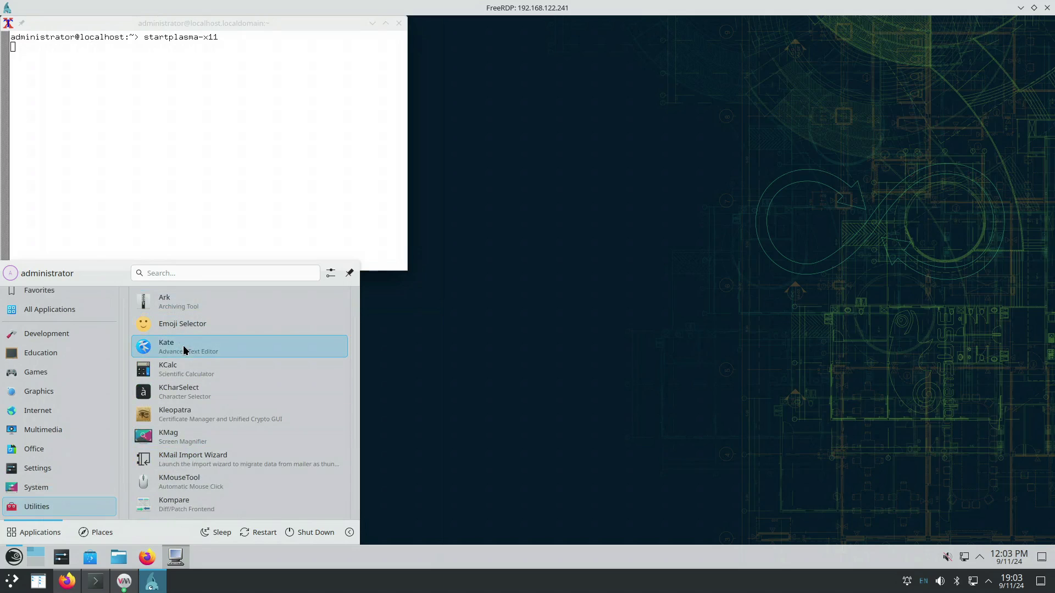
pyautogui.scroll(-2, 198, 395)
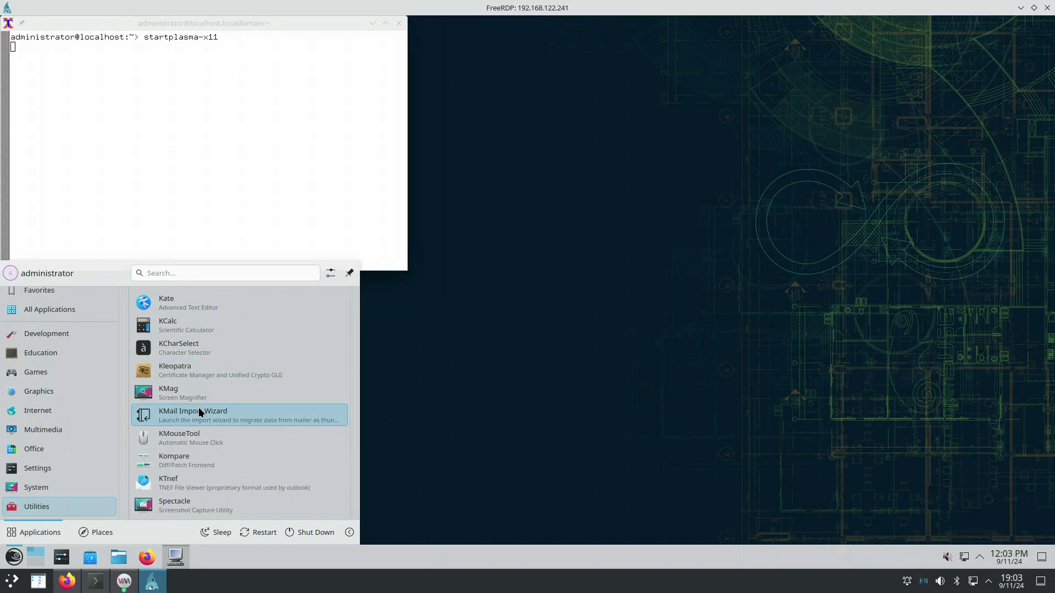
pyautogui.scroll(2, 200, 414)
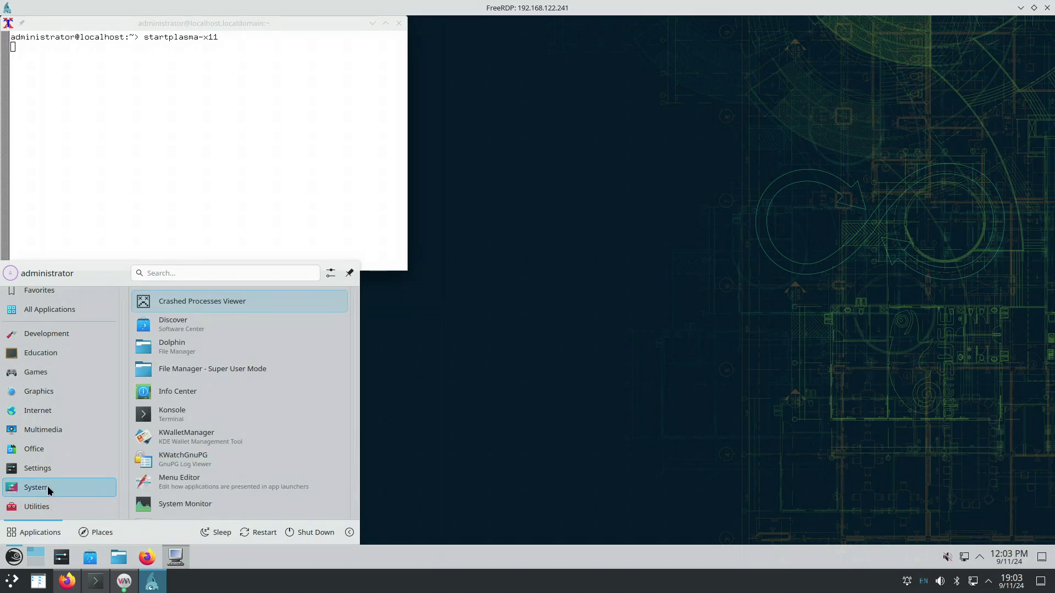
pyautogui.moveTo(65, 466)
pyautogui.scroll(1, 65, 466)
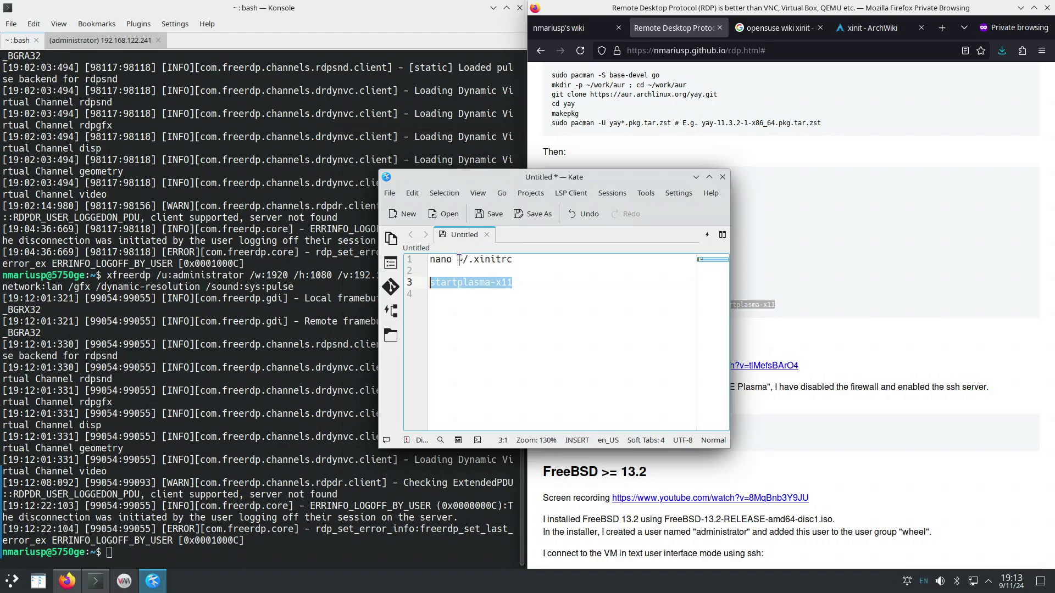
# Step: In the VM's remote shell, recall 'nano ~/.xinitrc' and enlarge the Konsole font
pyautogui.moveTo(457, 260); pyautogui.dragTo(429, 283)
pyautogui.click(514, 283)
pyautogui.click(99, 44)
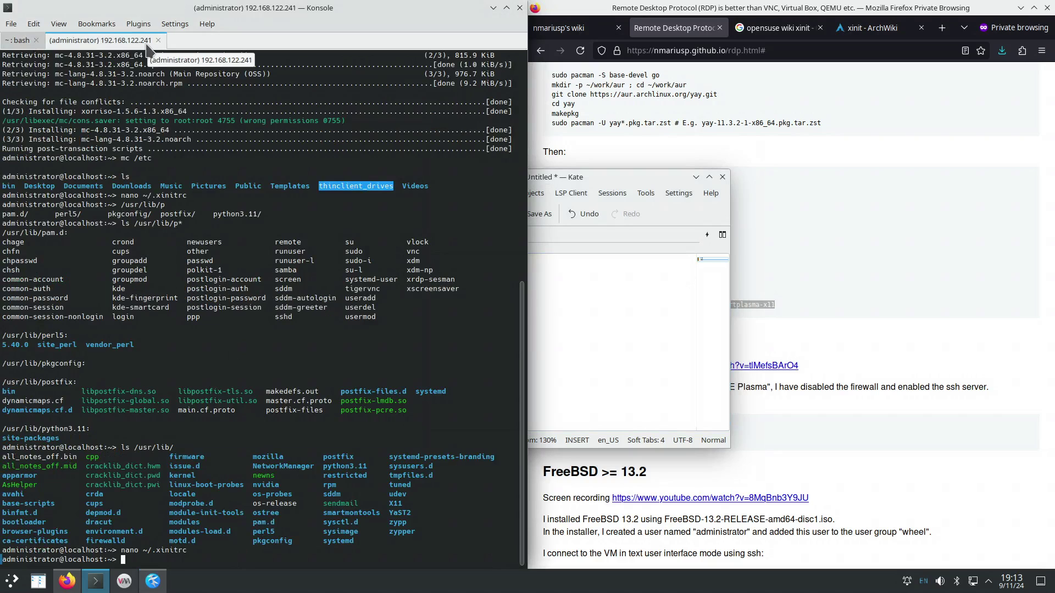
pyautogui.click(124, 580)
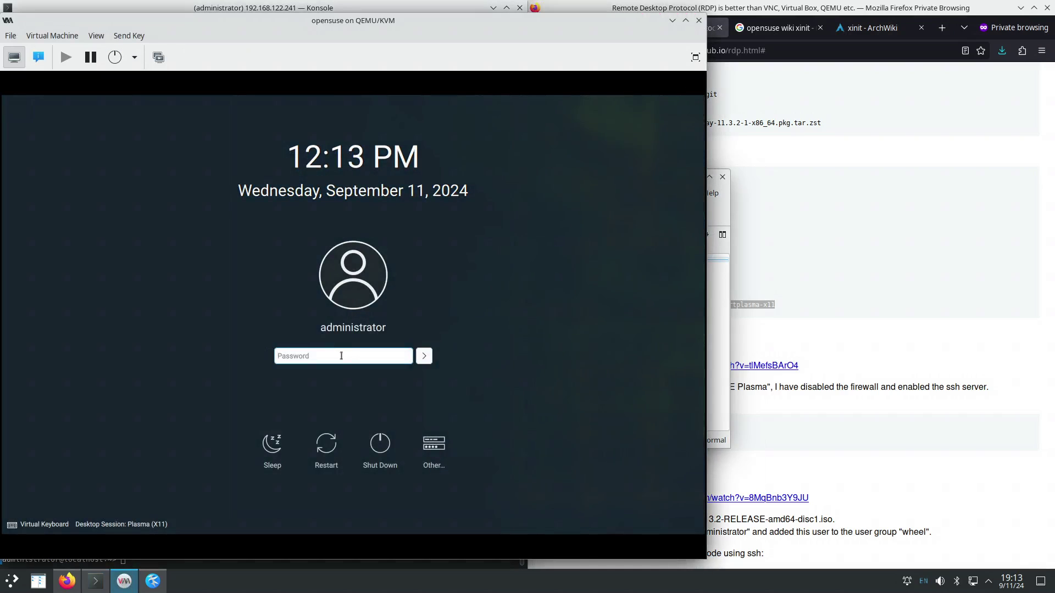
pyautogui.click(672, 20)
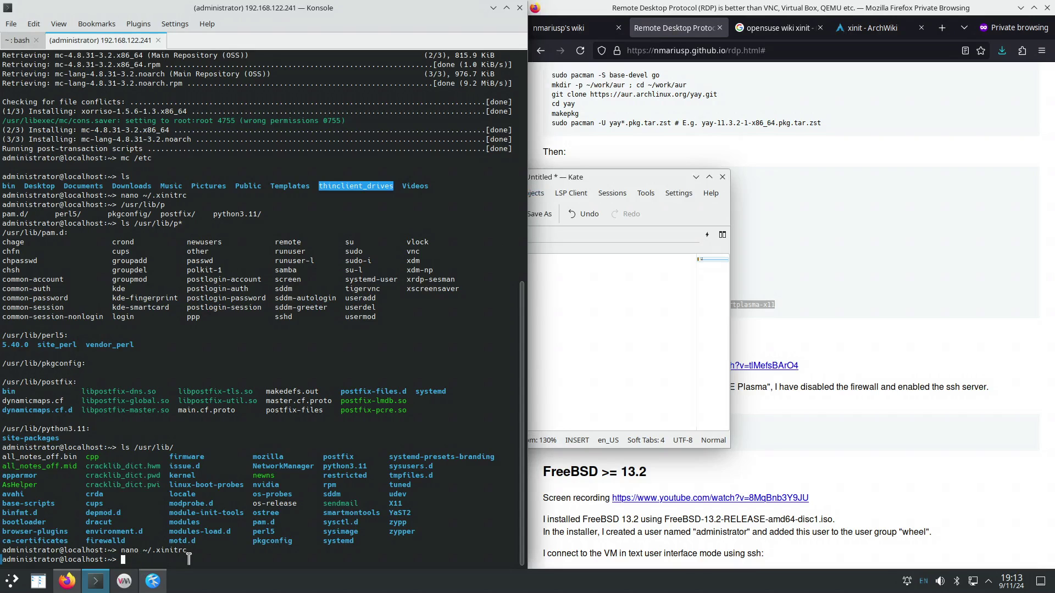
pyautogui.press('Up')
pyautogui.hotkey('ctrl', '+')
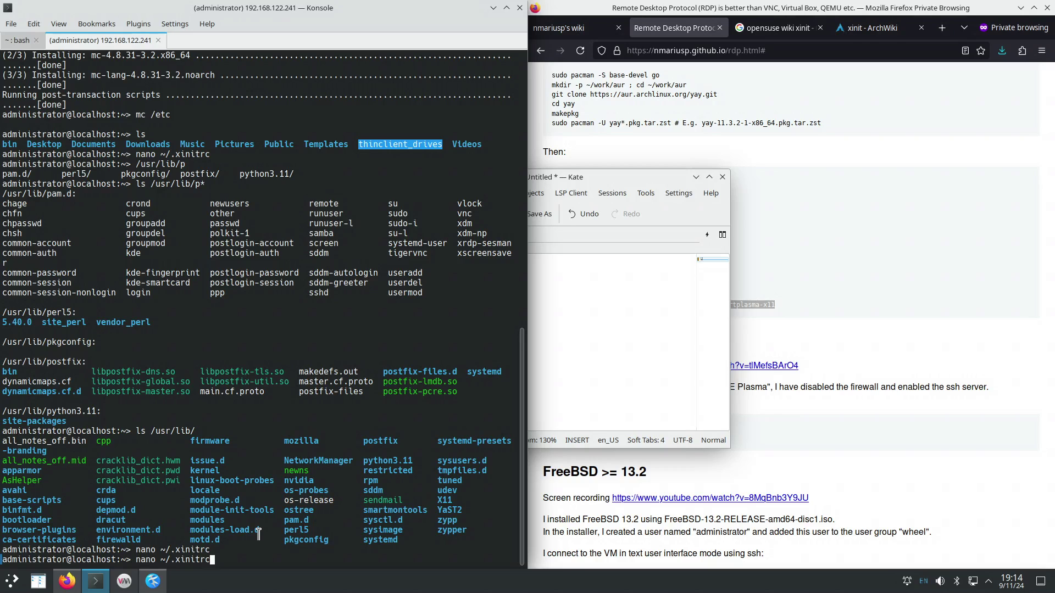
# Step: Open ~/.xinitrc in nano, compare it with the Kate notes, and exit without saving
pyautogui.press('Return')
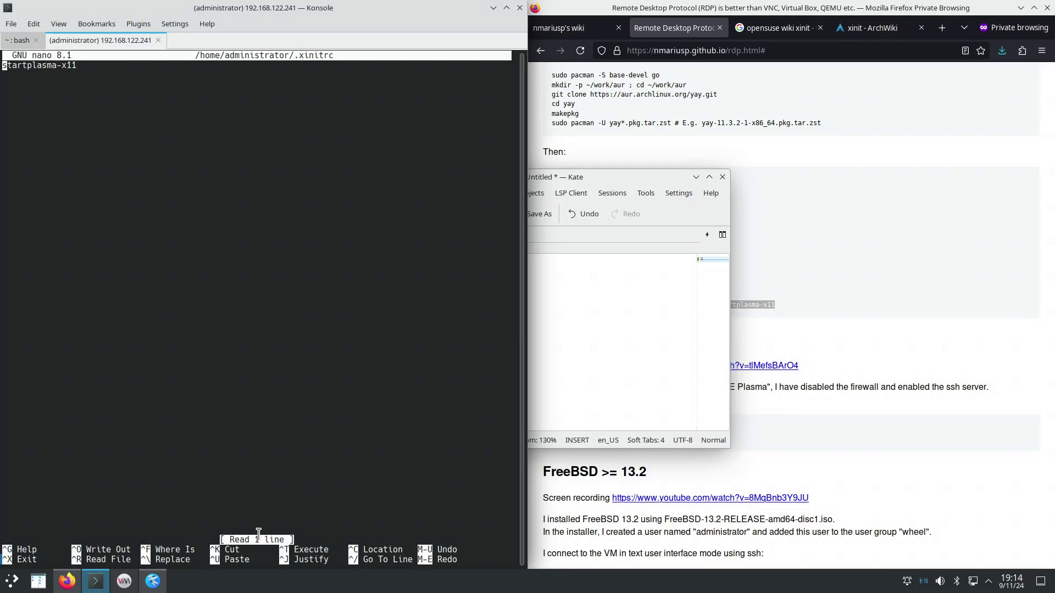
pyautogui.click(603, 383)
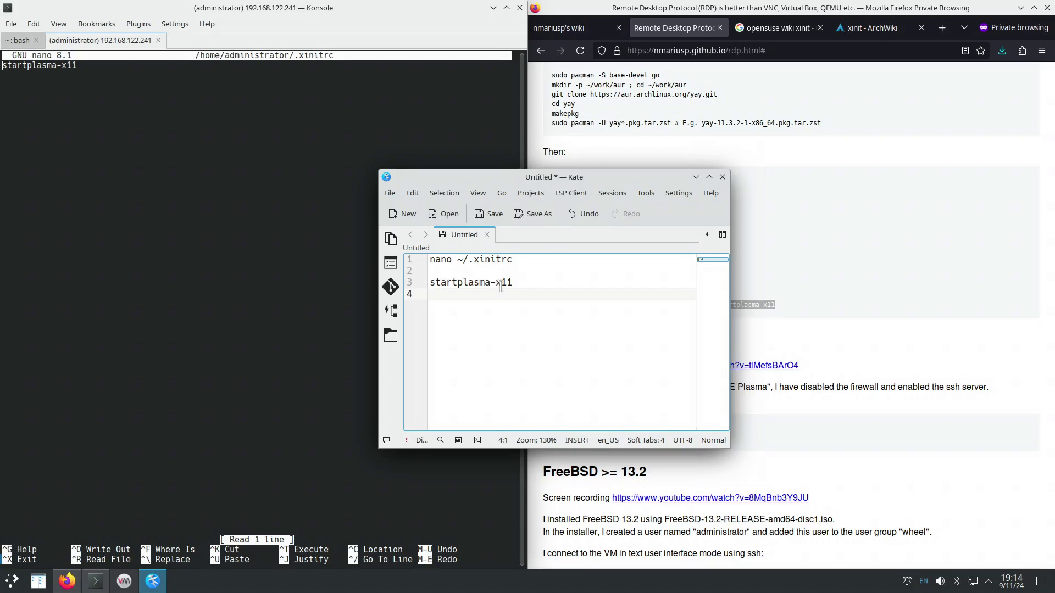
pyautogui.click(162, 129)
pyautogui.press('Down')
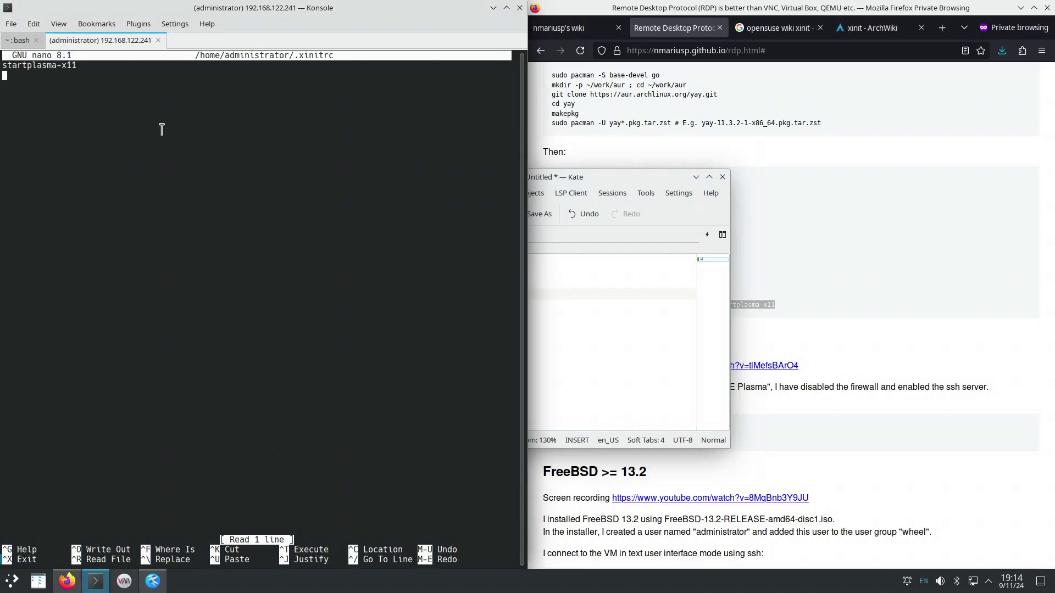
pyautogui.hotkey('ctrl', 'x')
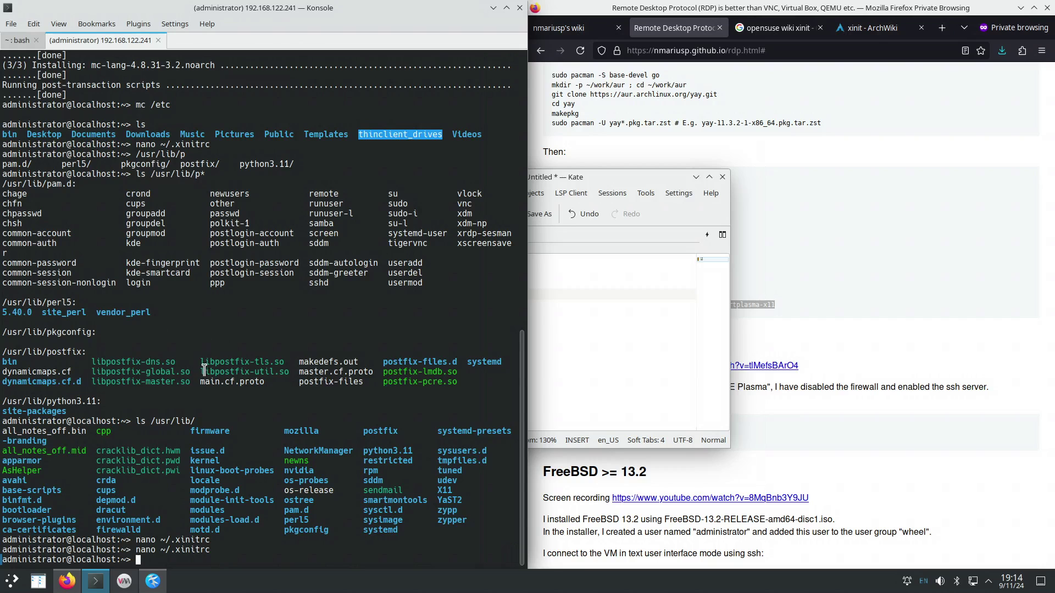
# Step: Rerun xfreerdp from the local bash tab and choose the Xorg session type at login
pyautogui.click(20, 40)
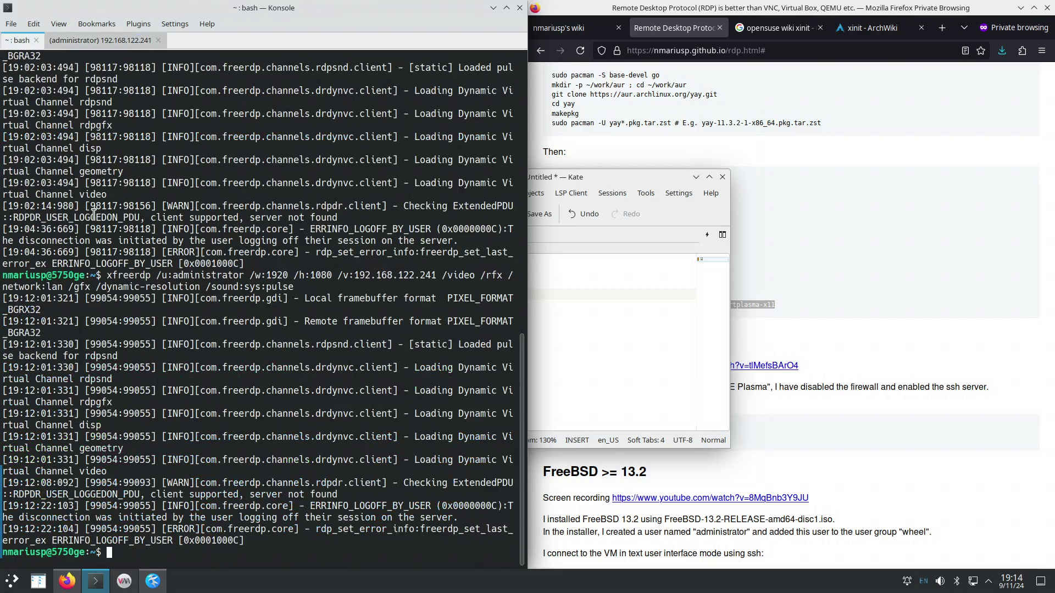
pyautogui.press('Up')
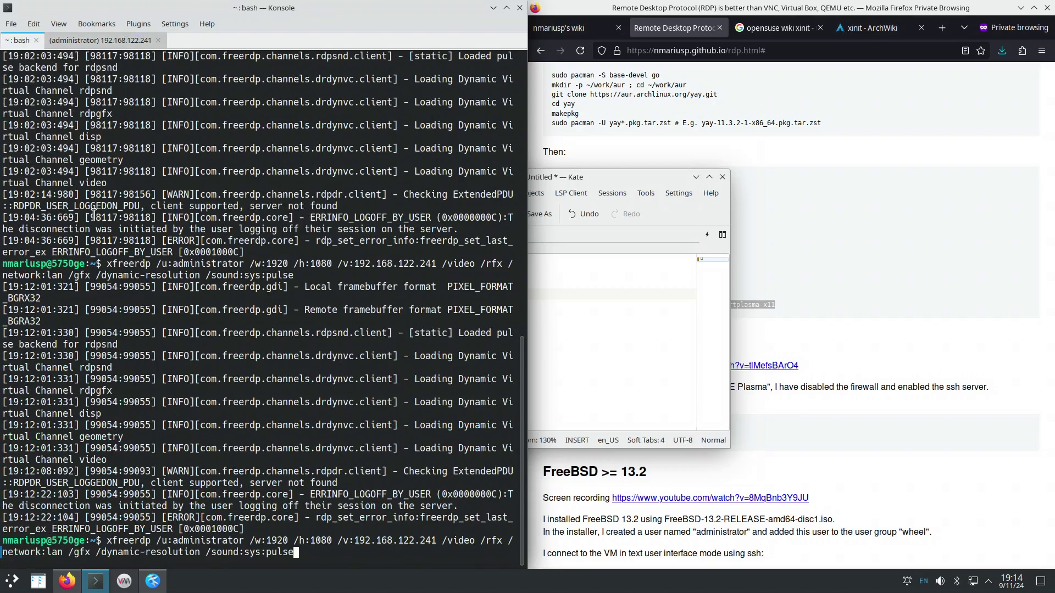
pyautogui.press('Return')
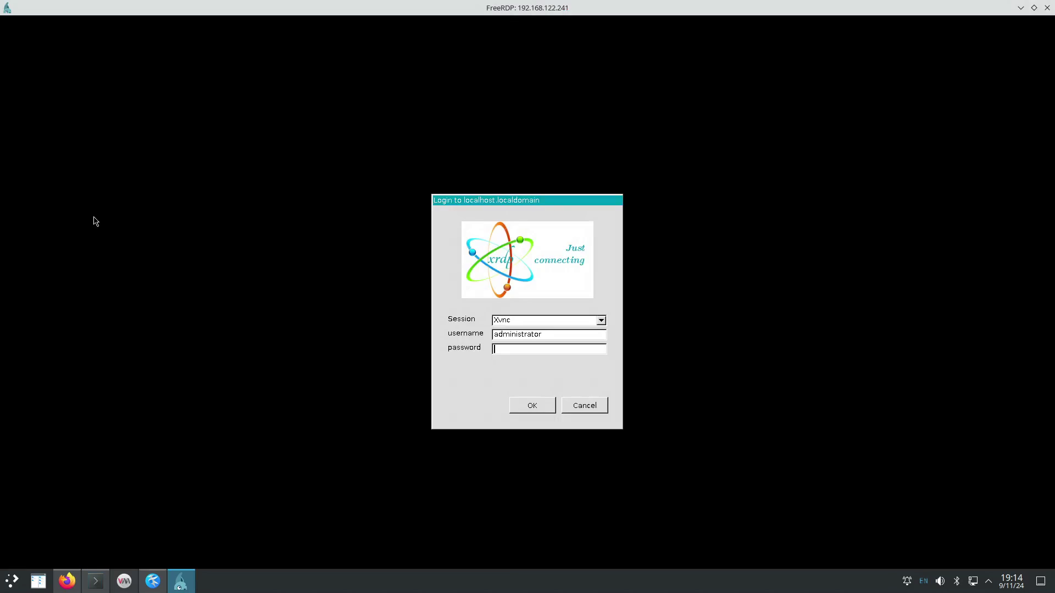
pyautogui.click(602, 321)
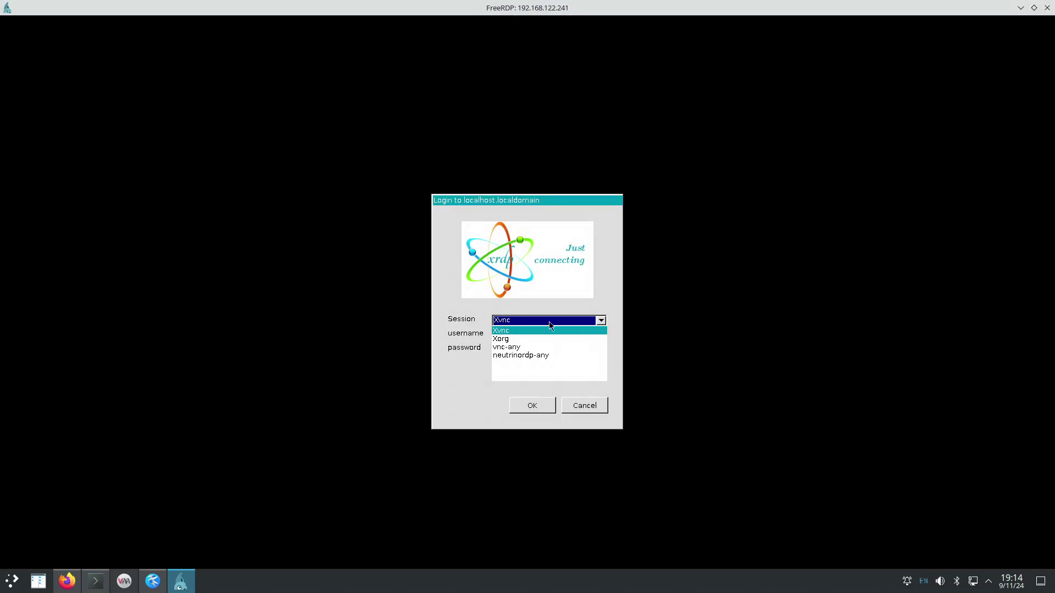
pyautogui.click(510, 339)
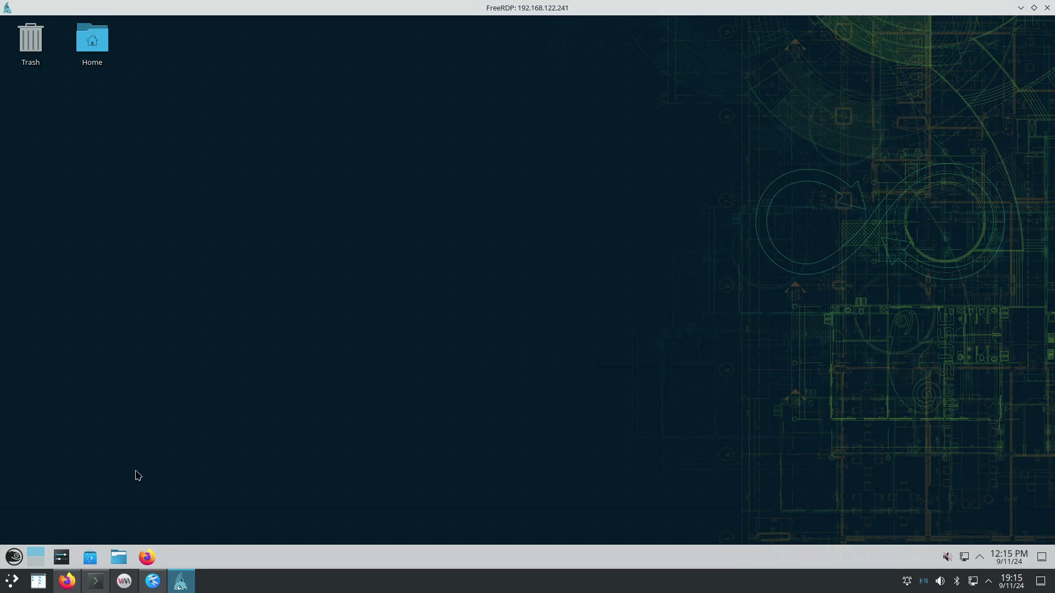
# Step: Open Dolphin on the Home folder and System Settings in the remote Plasma session
pyautogui.click(14, 558)
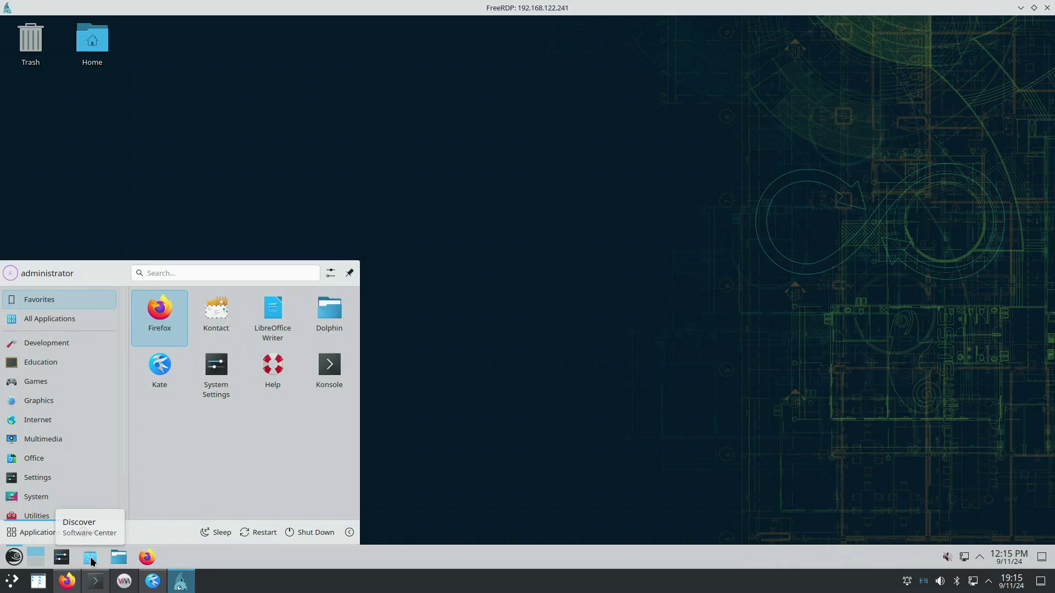
pyautogui.click(119, 558)
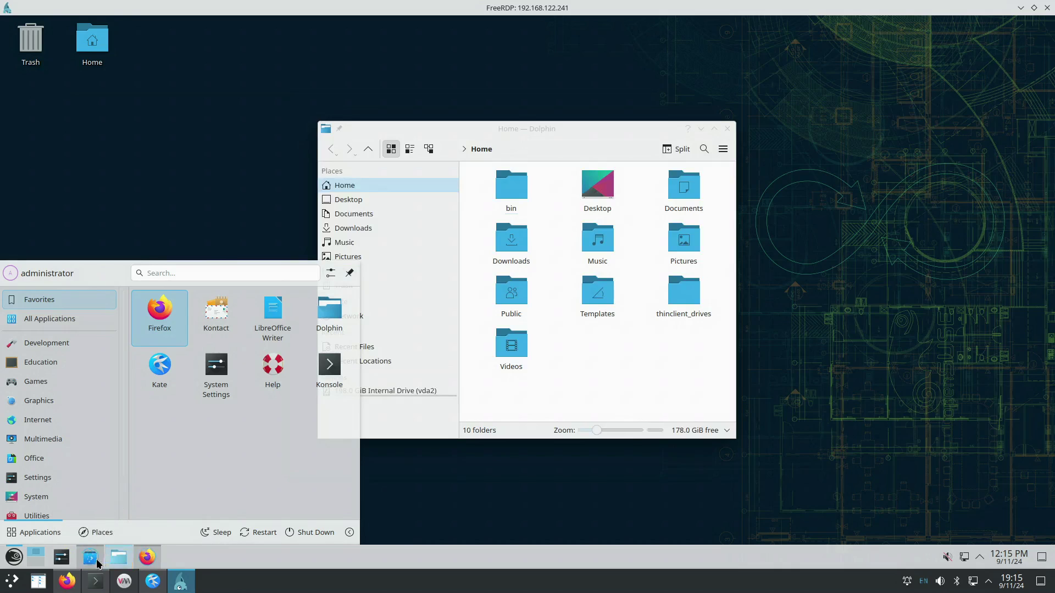
pyautogui.click(62, 559)
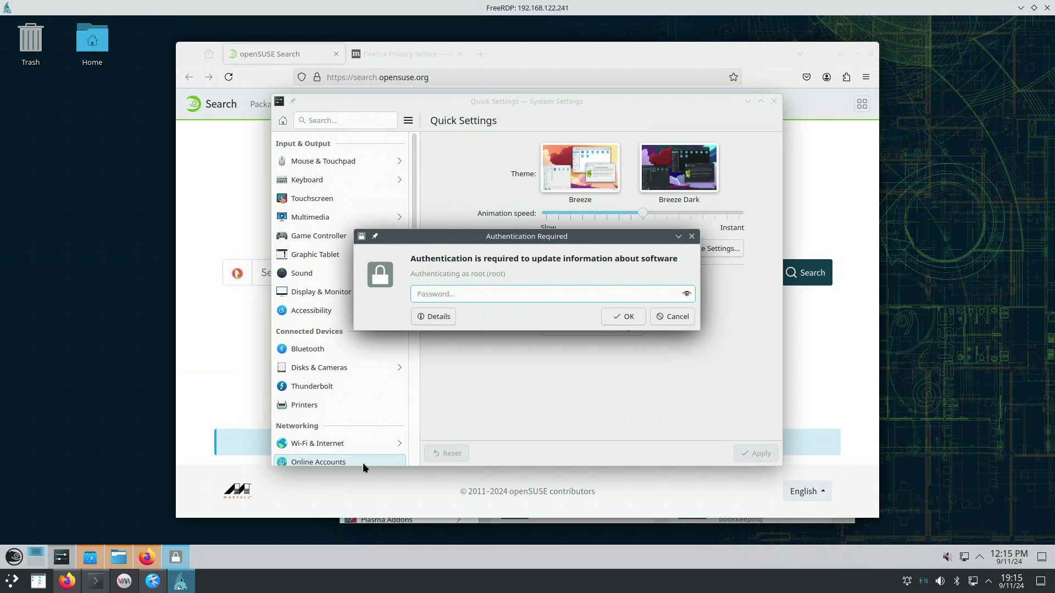
# Step: Wake the VM console's login screen, move and widen its window, then minimize it
pyautogui.click(124, 581)
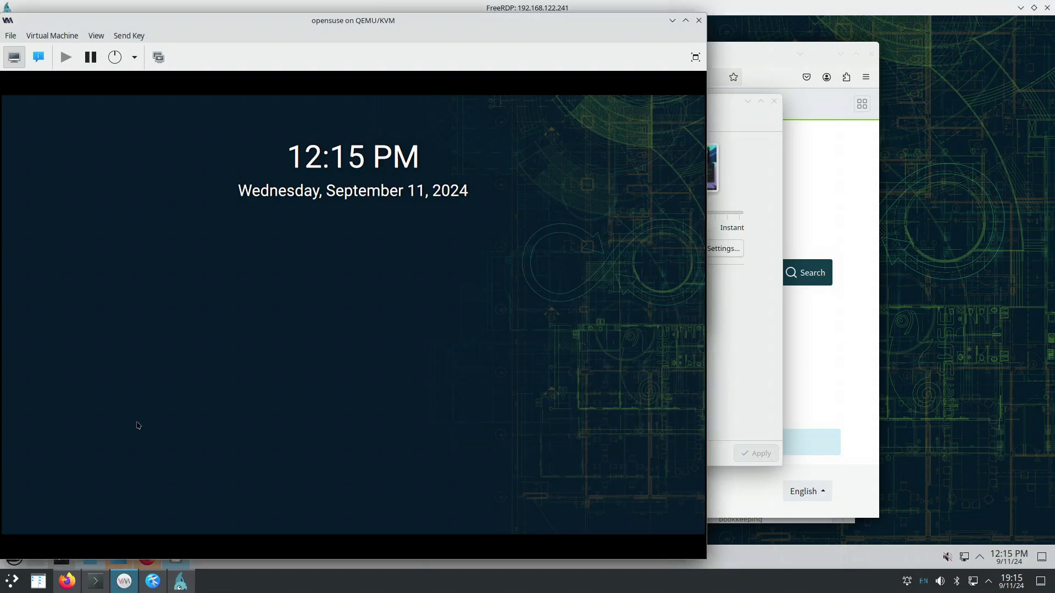
pyautogui.click(144, 375)
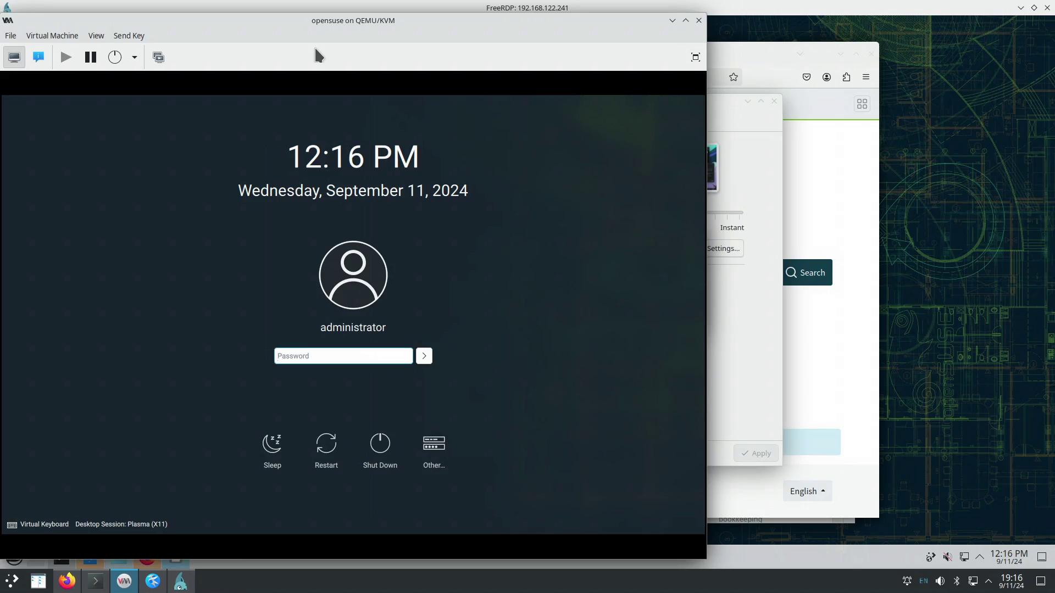
pyautogui.moveTo(382, 20); pyautogui.dragTo(448, 20)
pyautogui.moveTo(771, 63); pyautogui.dragTo(867, 63)
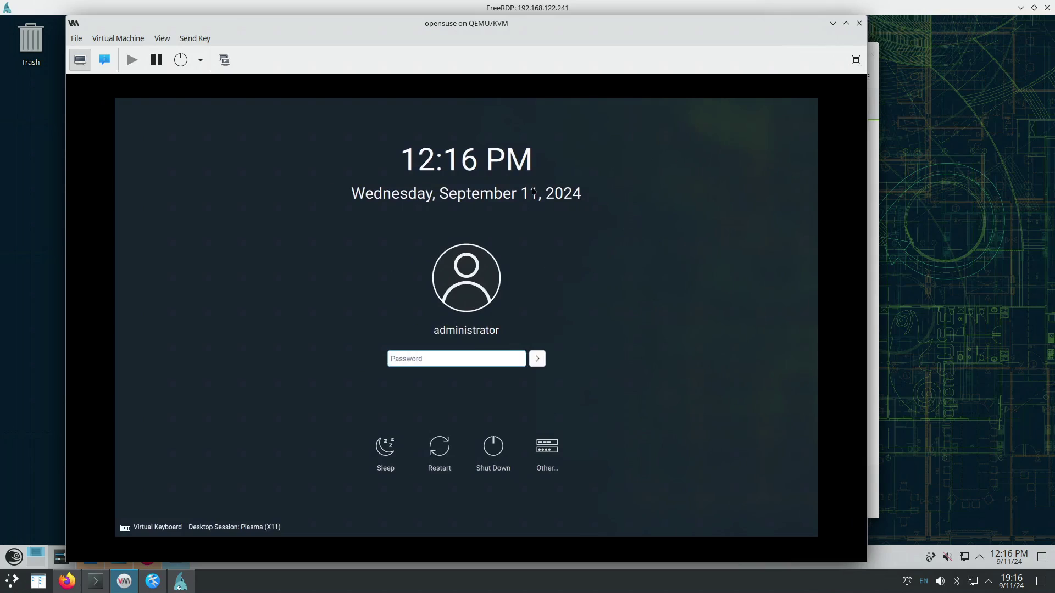
pyautogui.click(833, 24)
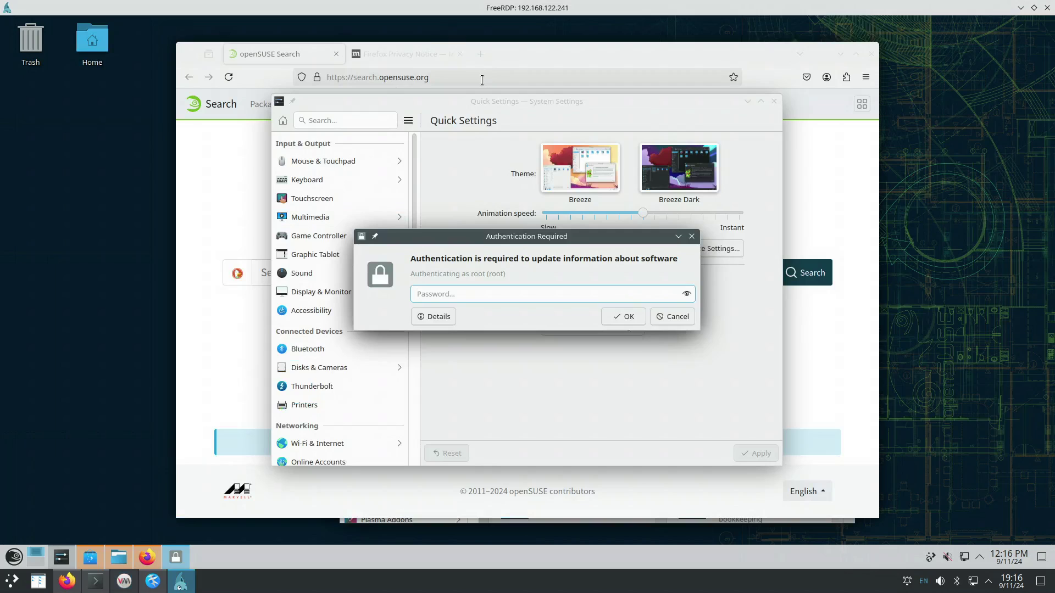
# Step: Search System Settings for 'resolution', open Display Configuration, and tile FreeRDP to the left half
pyautogui.doubleClick(440, 8)
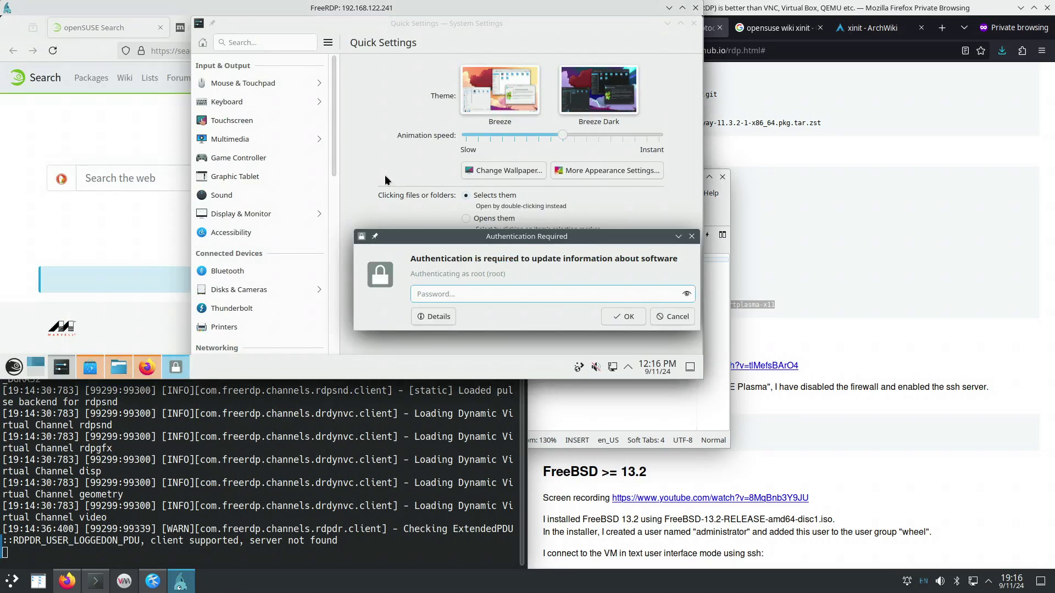
pyautogui.click(63, 372)
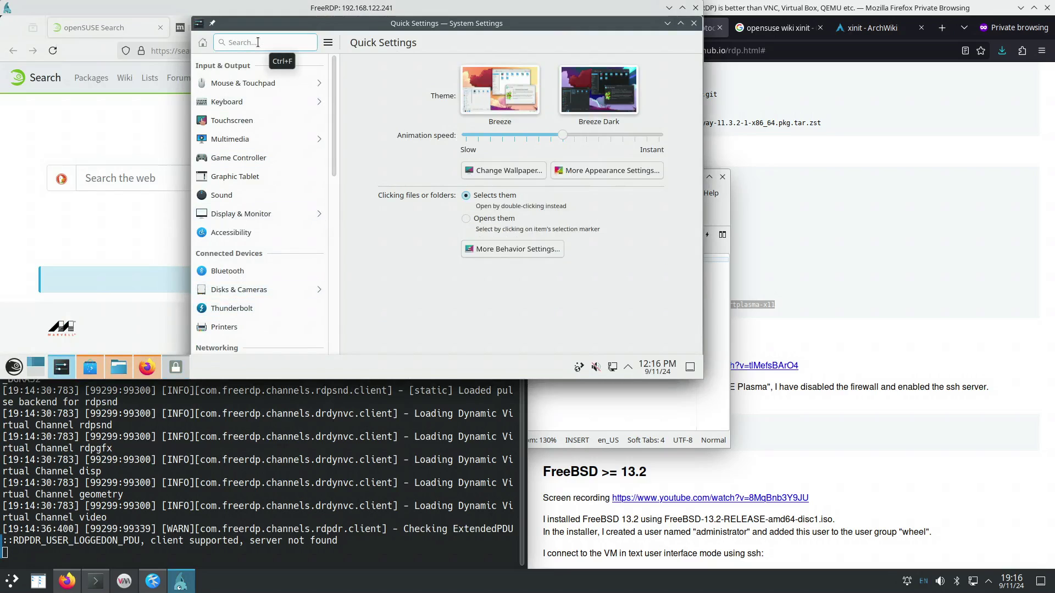
pyautogui.write('resolution')
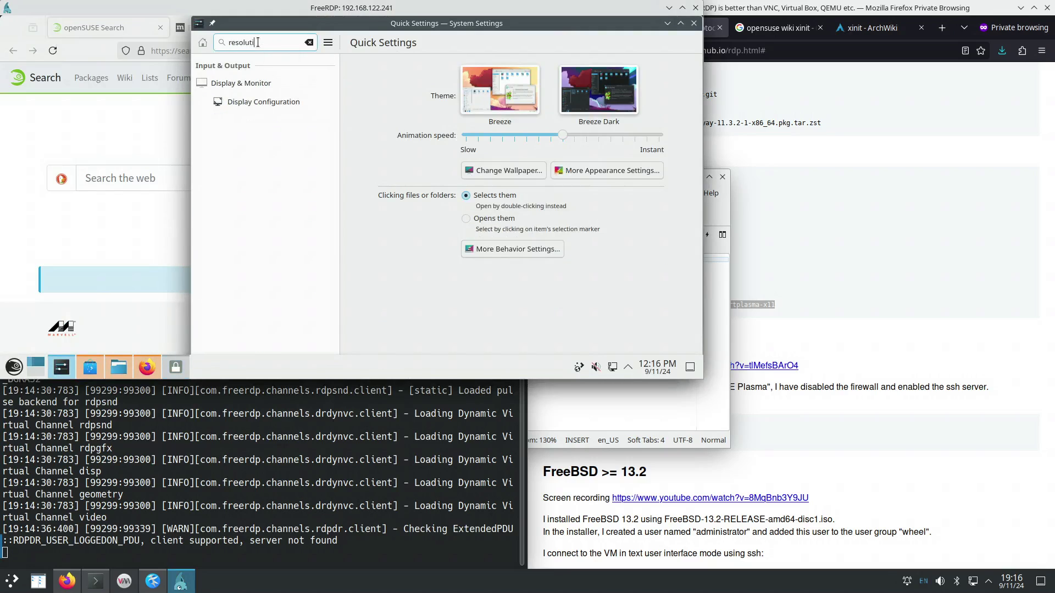
pyautogui.click(279, 102)
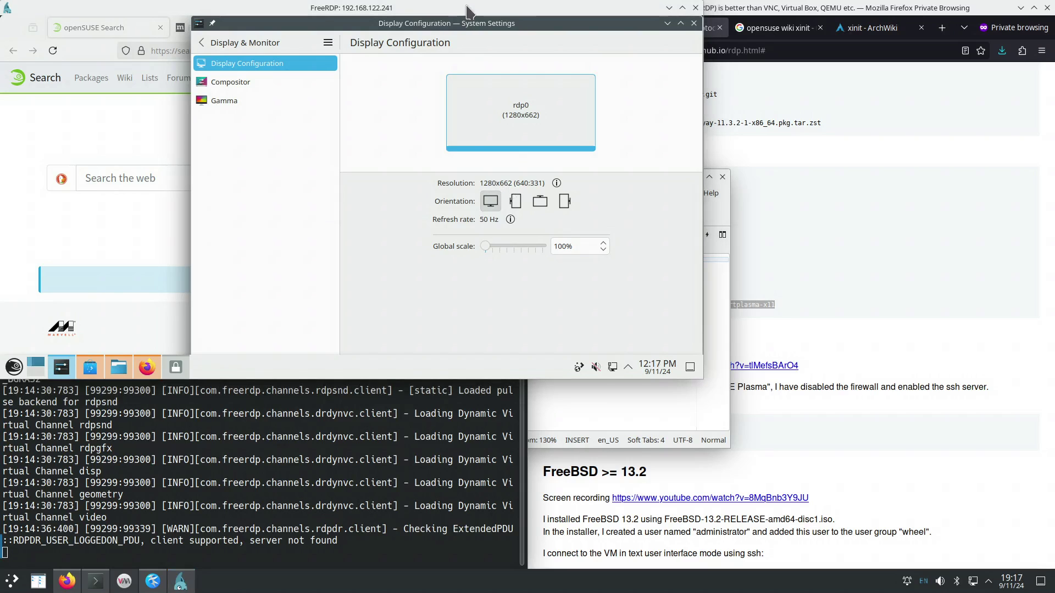
pyautogui.press('super+Left')
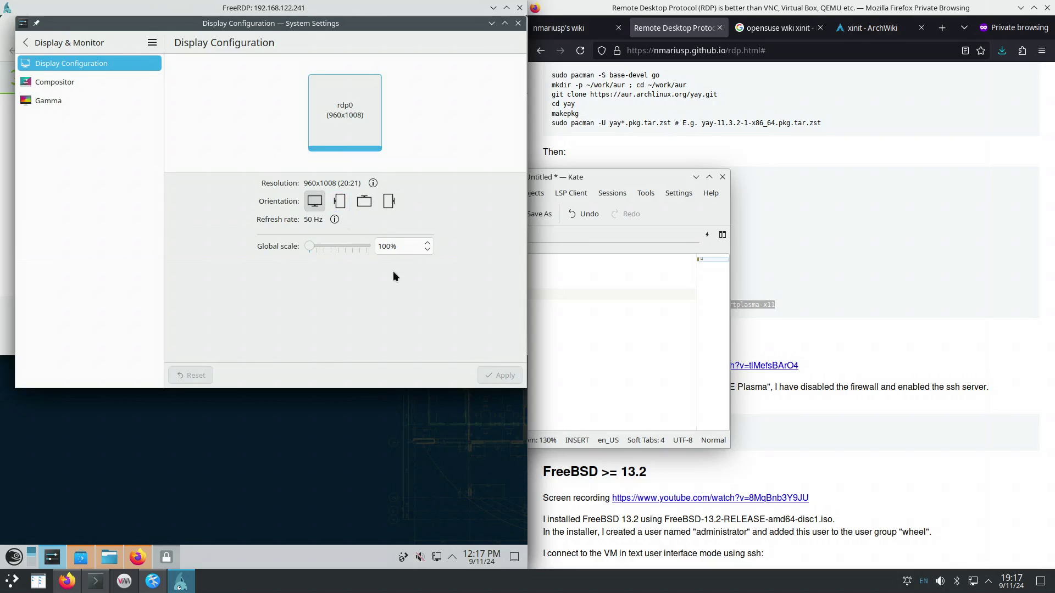
# Step: Copy the startplasma-x11 line from the host Kate notes
pyautogui.click(551, 310)
pyautogui.moveTo(513, 283); pyautogui.dragTo(430, 283)
pyautogui.rightClick(451, 280)
pyautogui.click(488, 299)
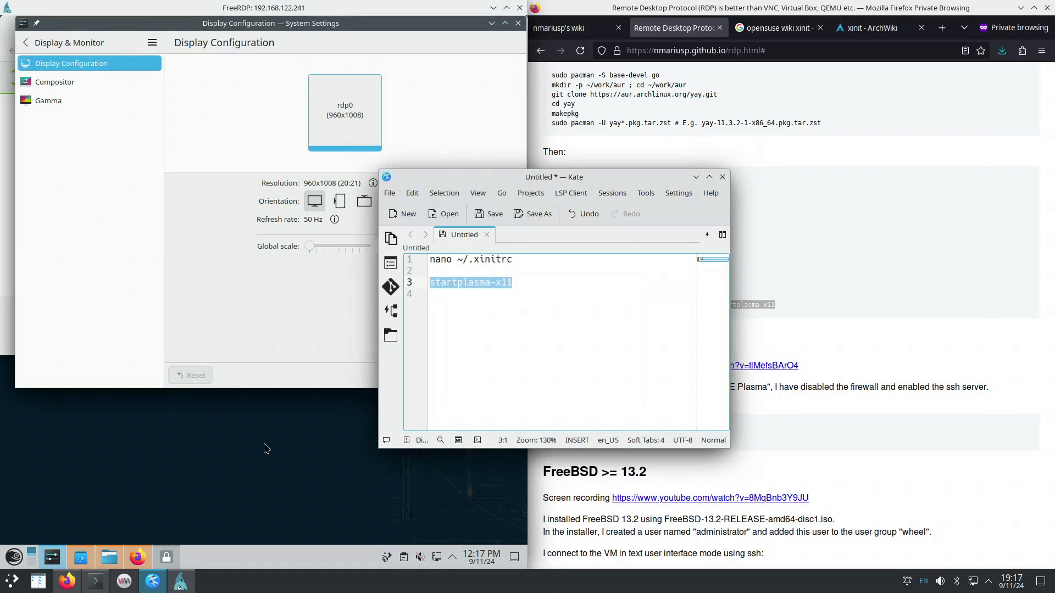
# Step: Launch Kate in the remote session with the welcome page disabled, and paste startplasma-x11 into a new document
pyautogui.click(14, 557)
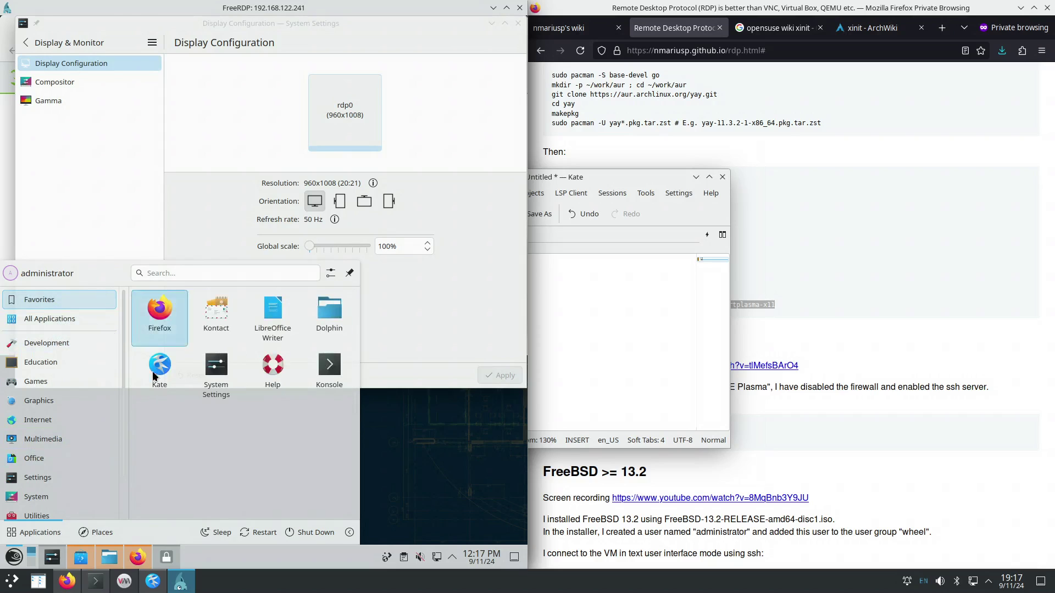
pyautogui.click(153, 375)
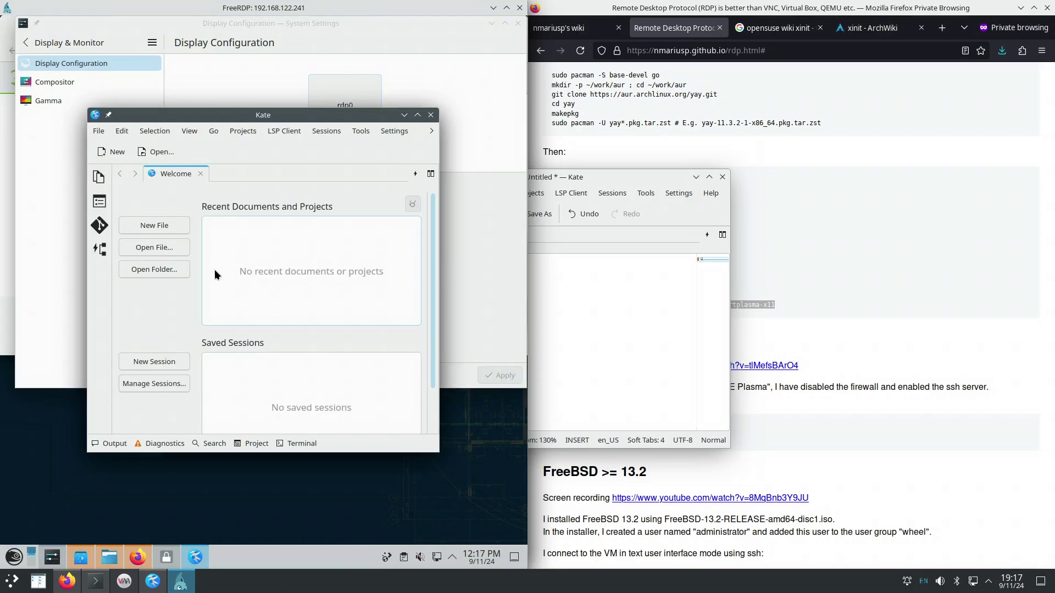
pyautogui.scroll(-2, 393, 269)
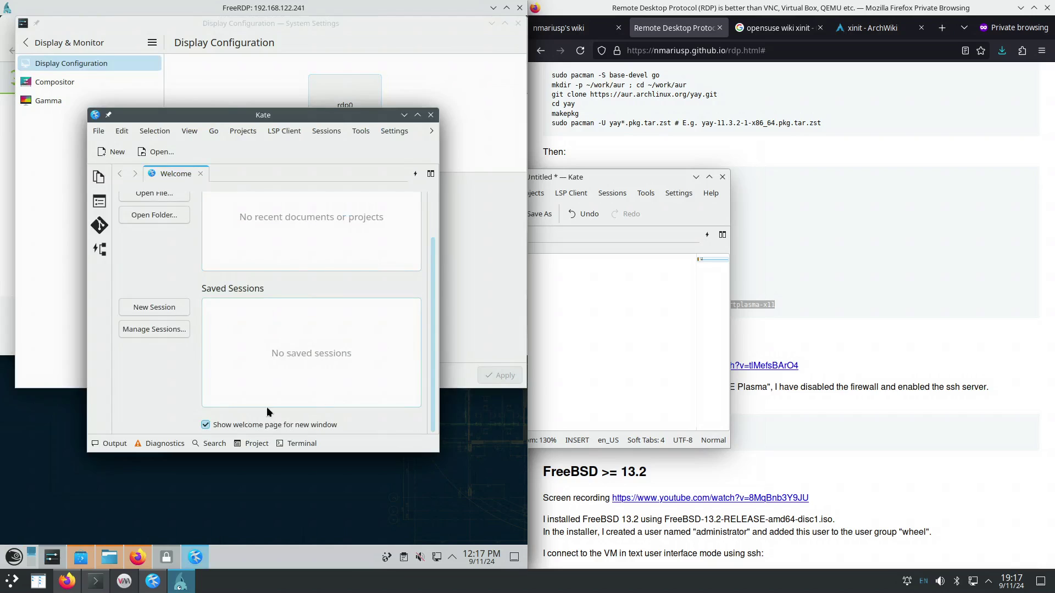
pyautogui.click(207, 425)
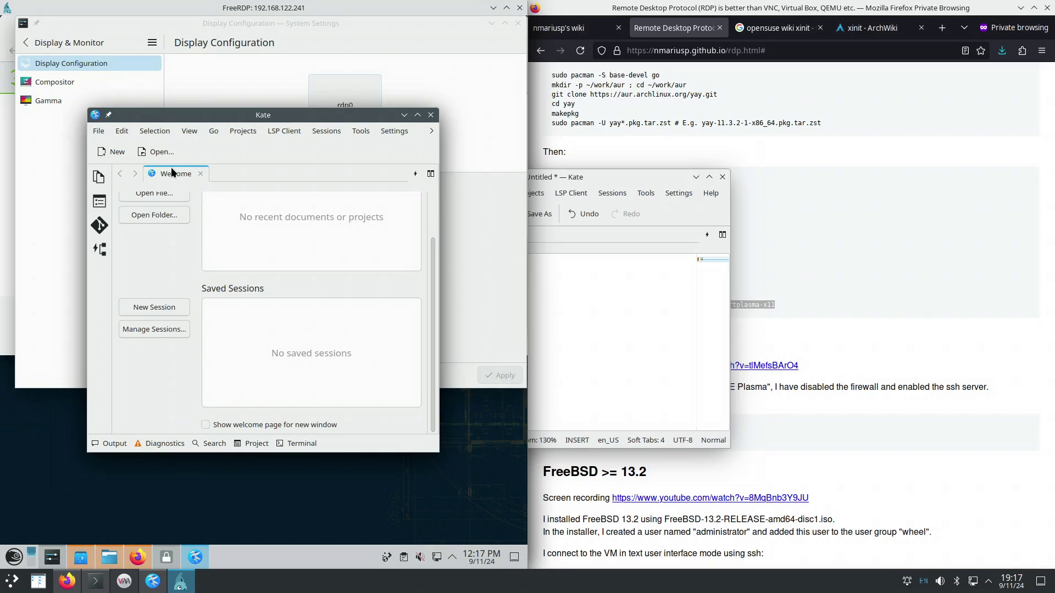
pyautogui.middleClick(170, 169)
pyautogui.rightClick(177, 230)
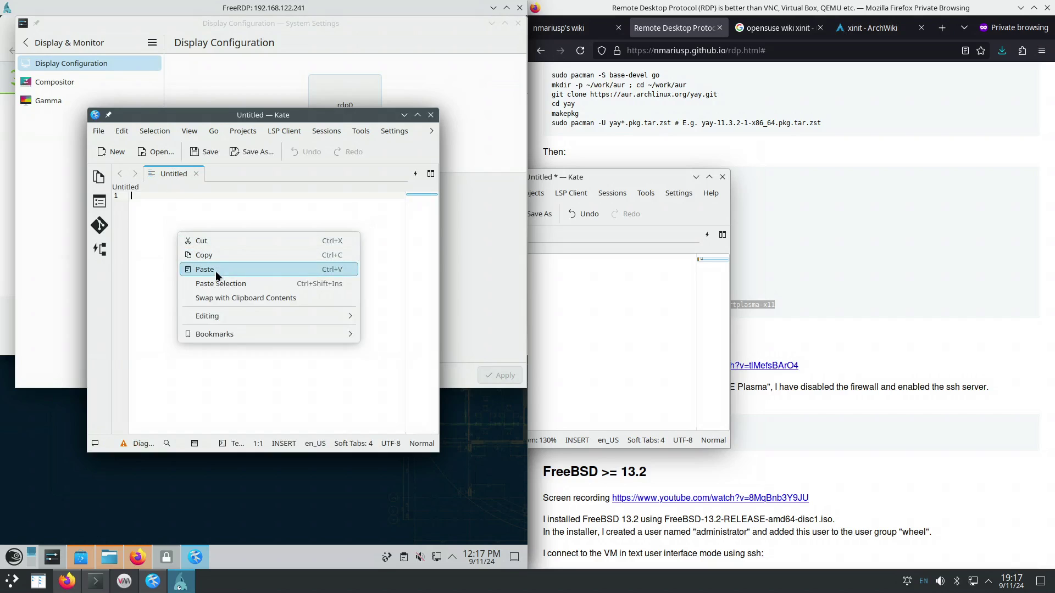
pyautogui.click(215, 271)
# Step: Copy 'tplasma' from the remote document and paste it as line 5 in the host Kate note
pyautogui.moveTo(146, 195); pyautogui.dragTo(174, 195)
pyautogui.rightClick(163, 198)
pyautogui.click(189, 219)
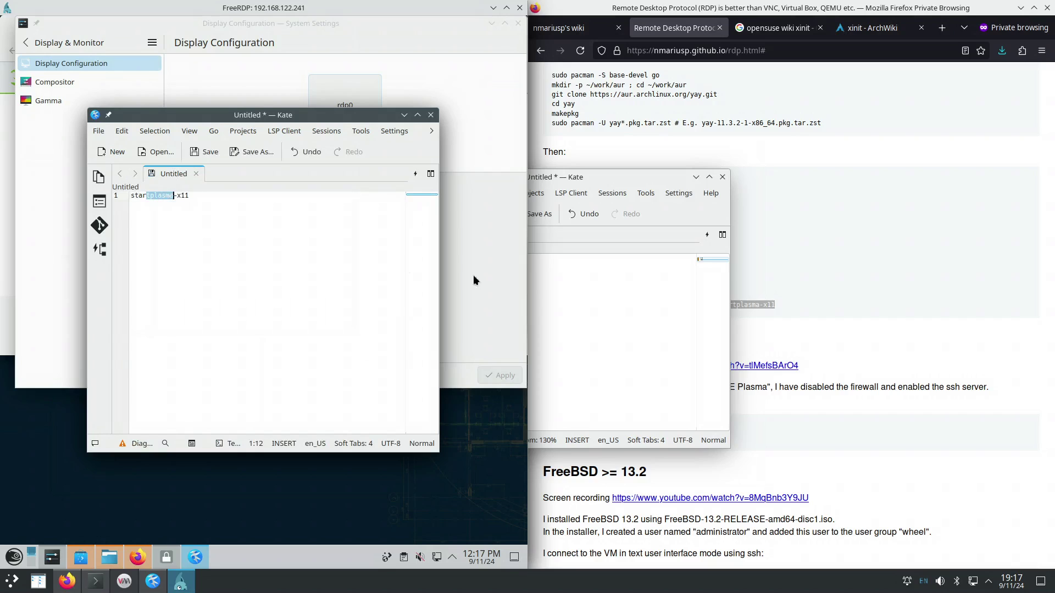
pyautogui.click(567, 286)
pyautogui.press('Return')
pyautogui.press('Return')
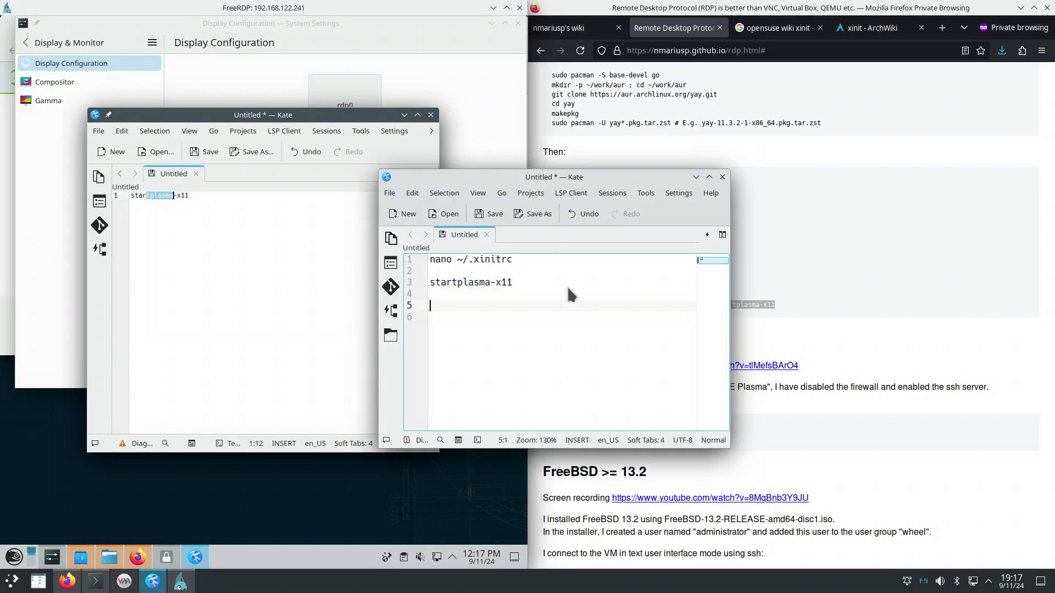
pyautogui.hotkey('ctrl', 'v')
pyautogui.moveTo(562, 177); pyautogui.dragTo(749, 209)
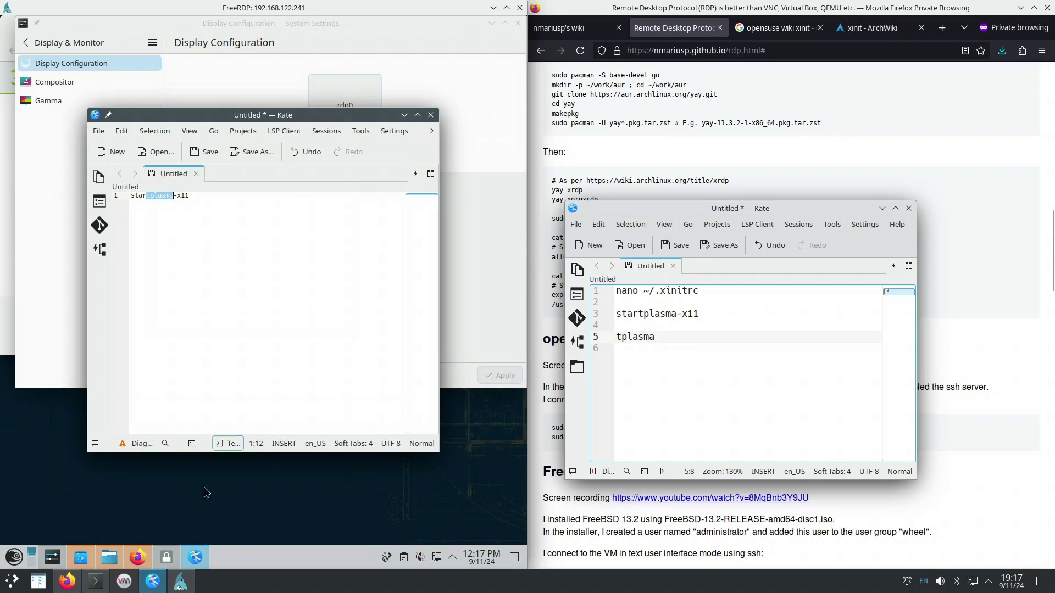
# Step: Play YouTube's Big Buck Bunny 60fps 4K video in the remote Firefox
pyautogui.moveTo(137, 561)
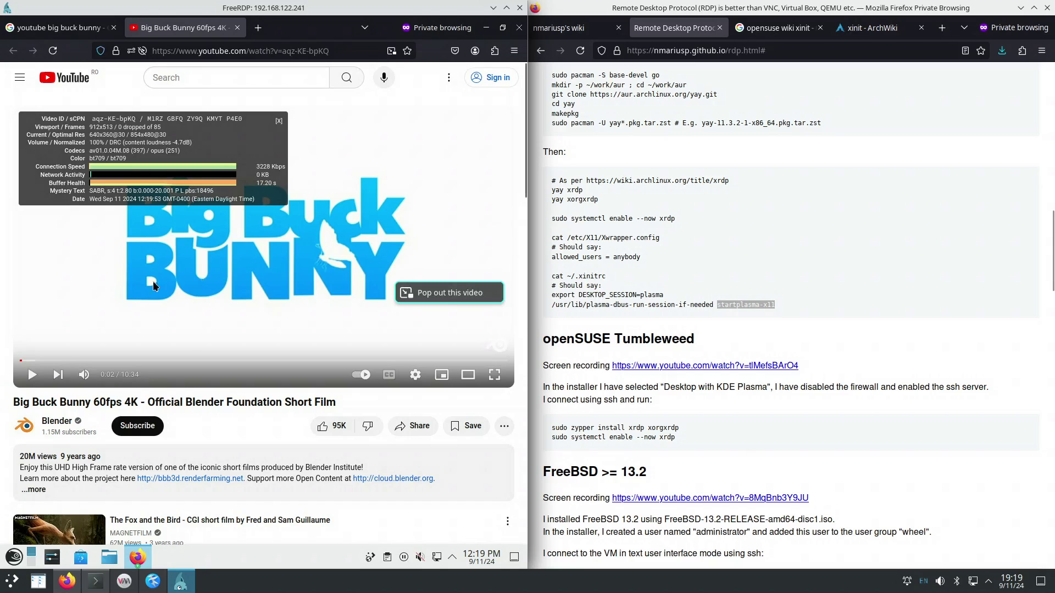
pyautogui.click(123, 298)
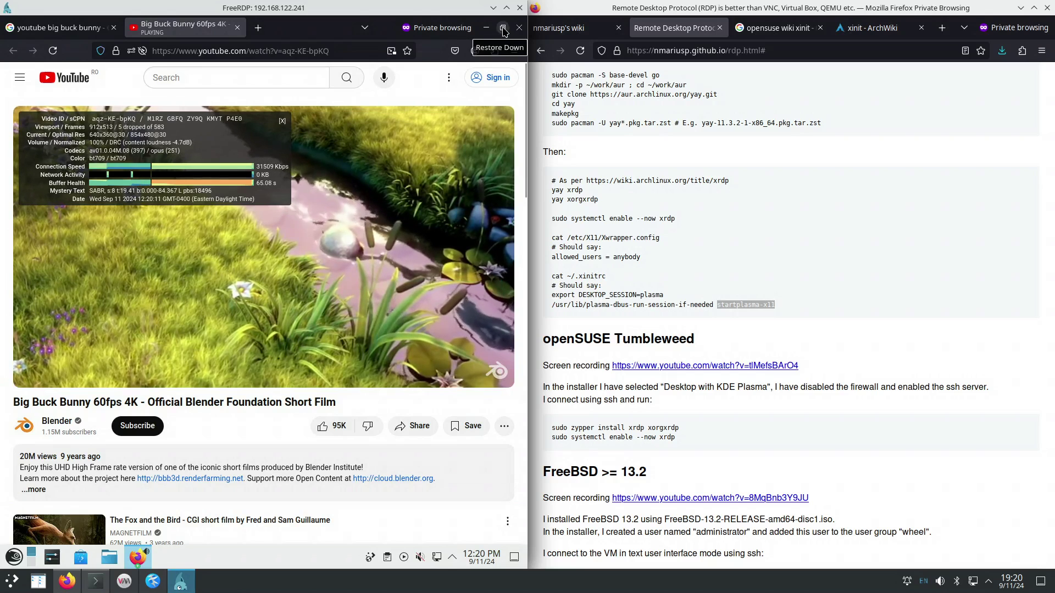
# Step: Maximize the FreeRDP window, seek Big Buck Bunny ahead, pause at 1:48, then minimize FreeRDP
pyautogui.click(506, 8)
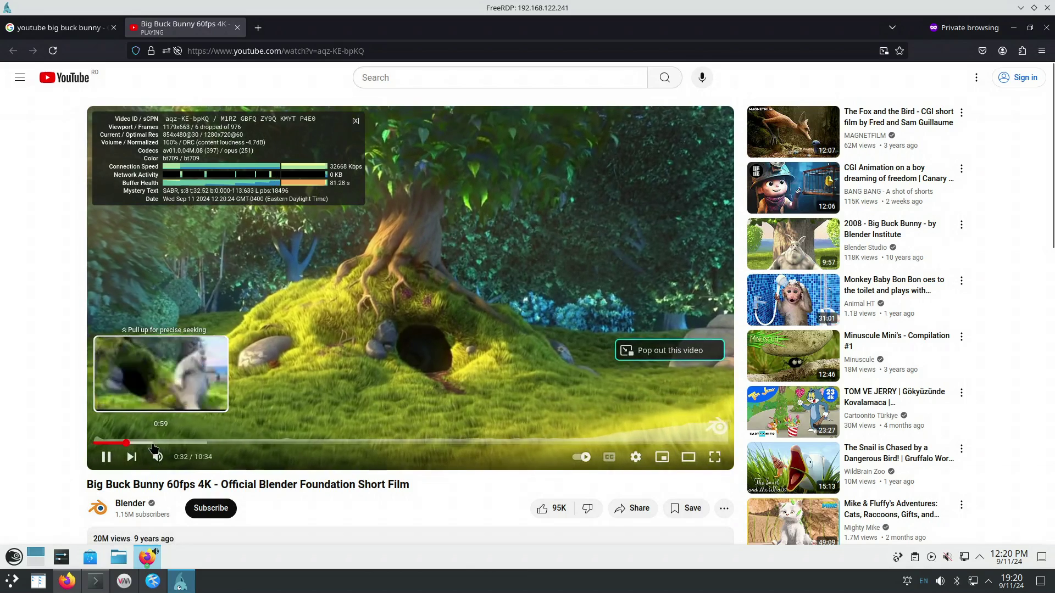
pyautogui.click(152, 442)
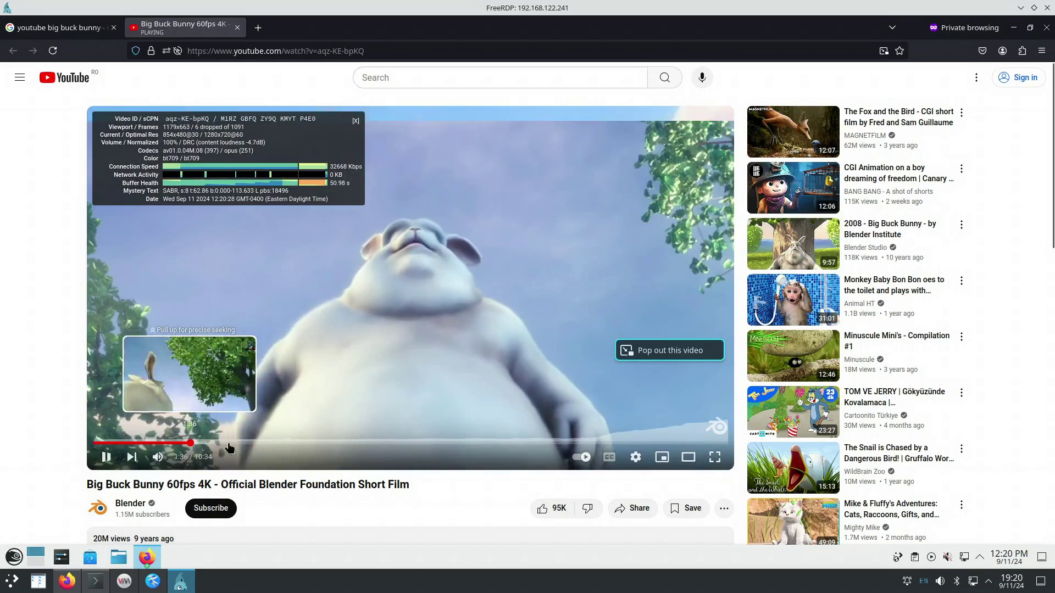
pyautogui.click(190, 443)
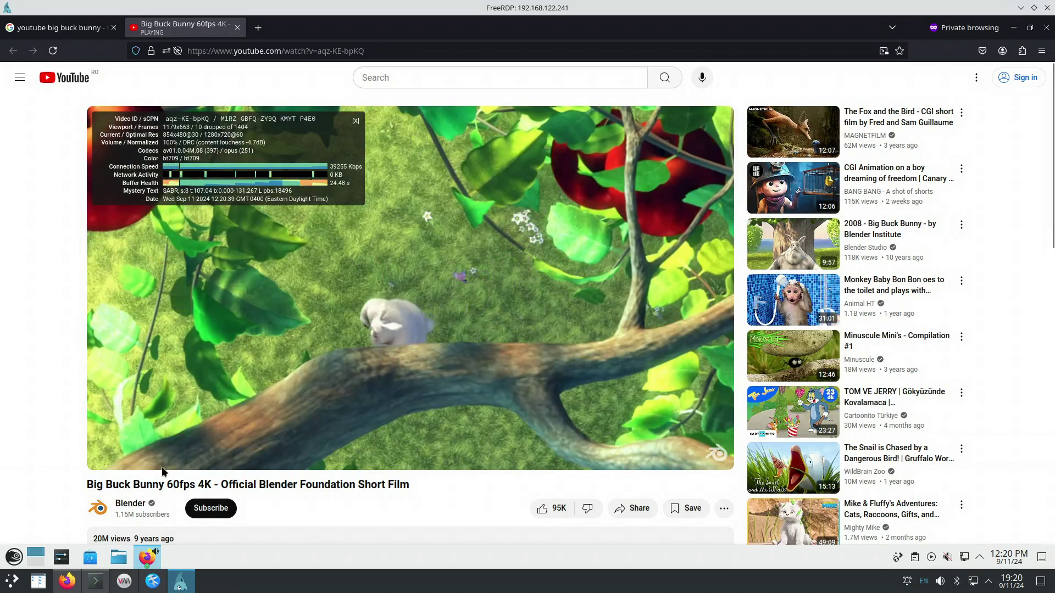
pyautogui.click(107, 458)
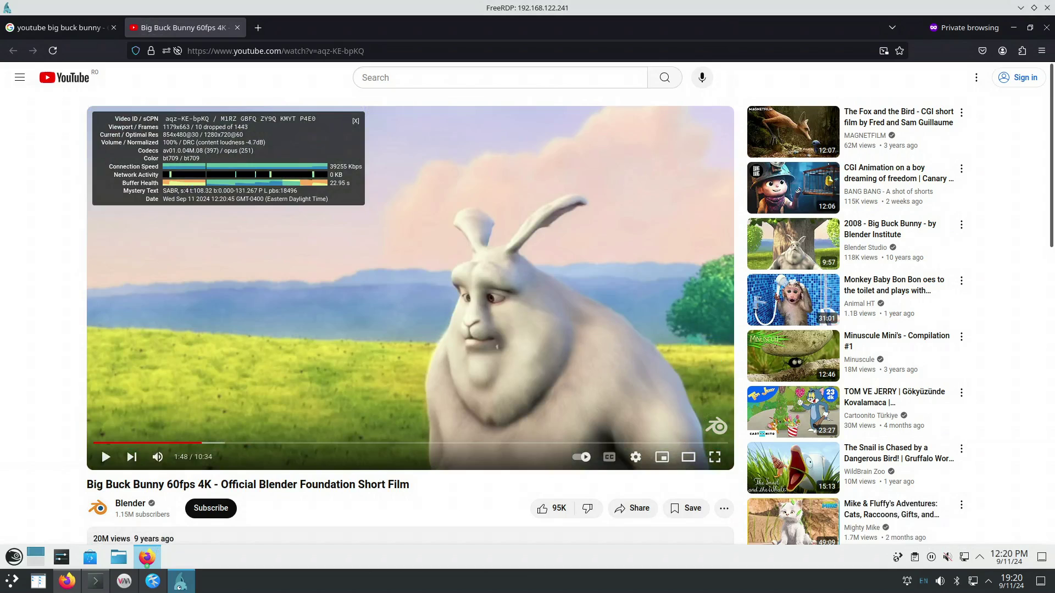
pyautogui.click(1019, 9)
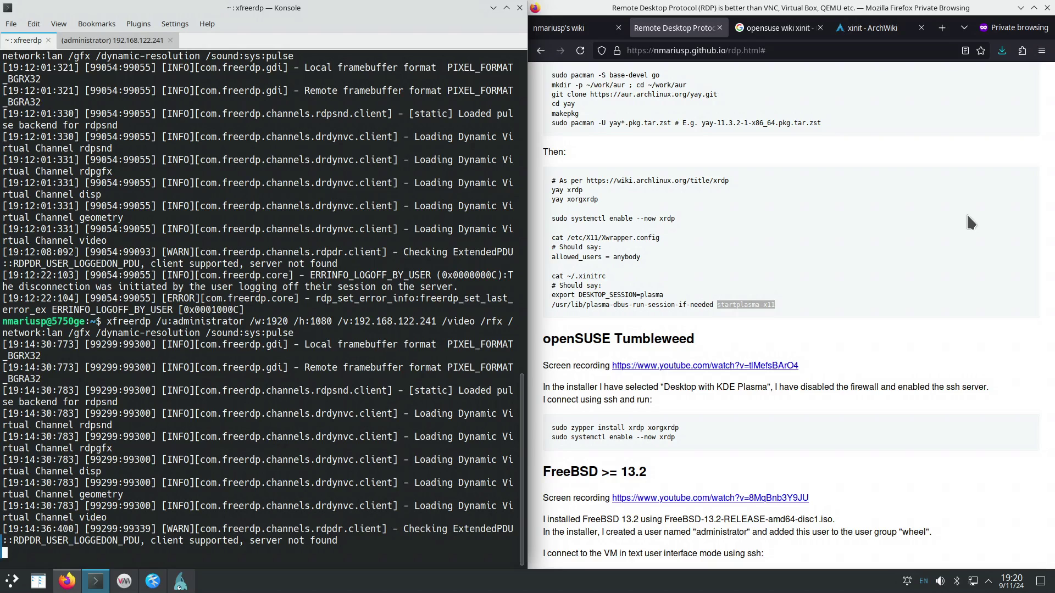
pyautogui.moveTo(551, 428); pyautogui.dragTo(703, 437)
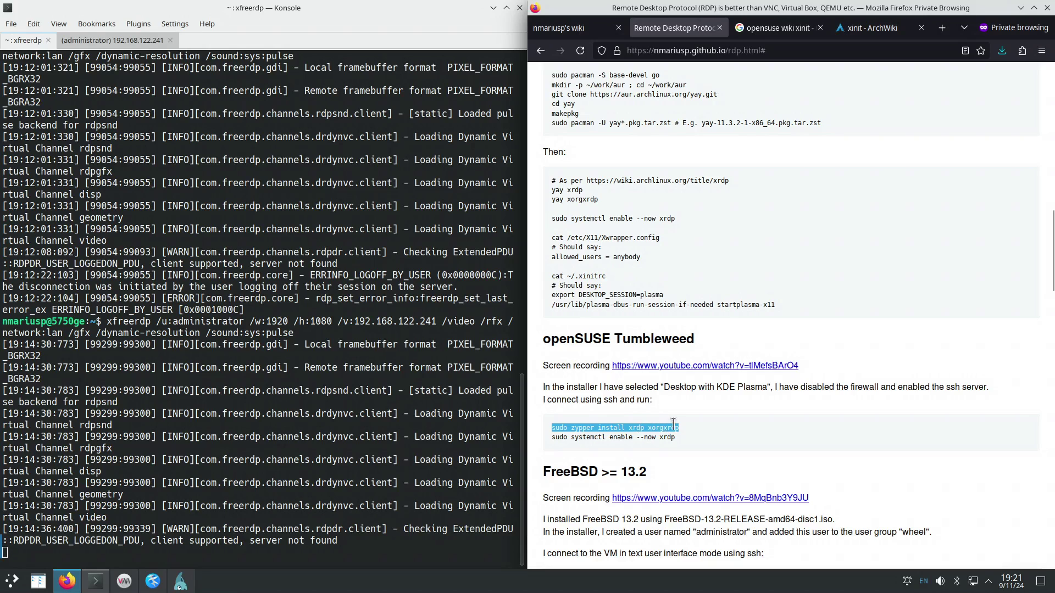
pyautogui.click(676, 441)
pyautogui.moveTo(676, 437); pyautogui.dragTo(555, 438)
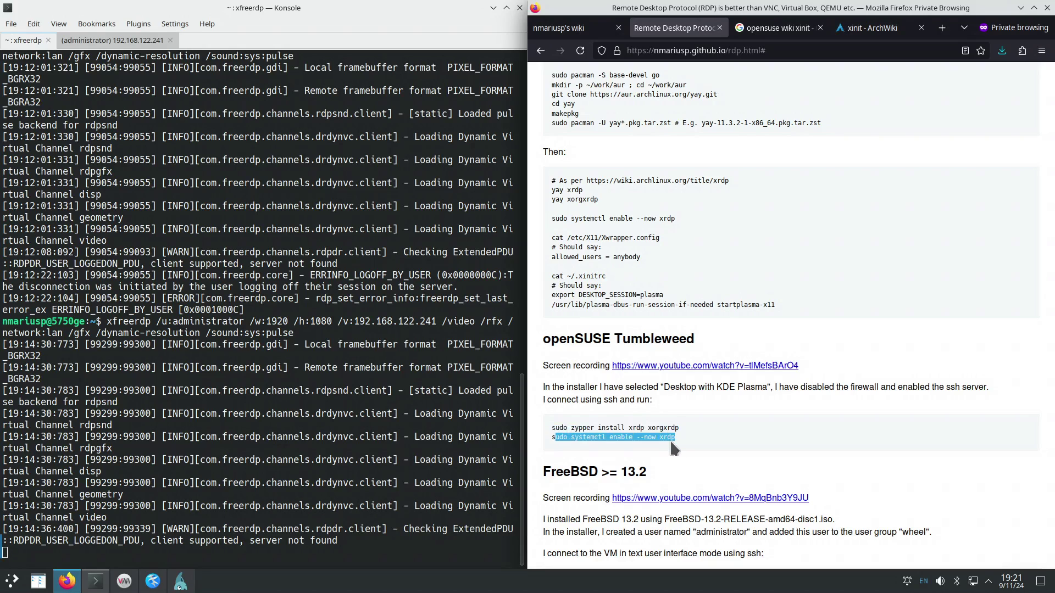
pyautogui.doubleClick(595, 438)
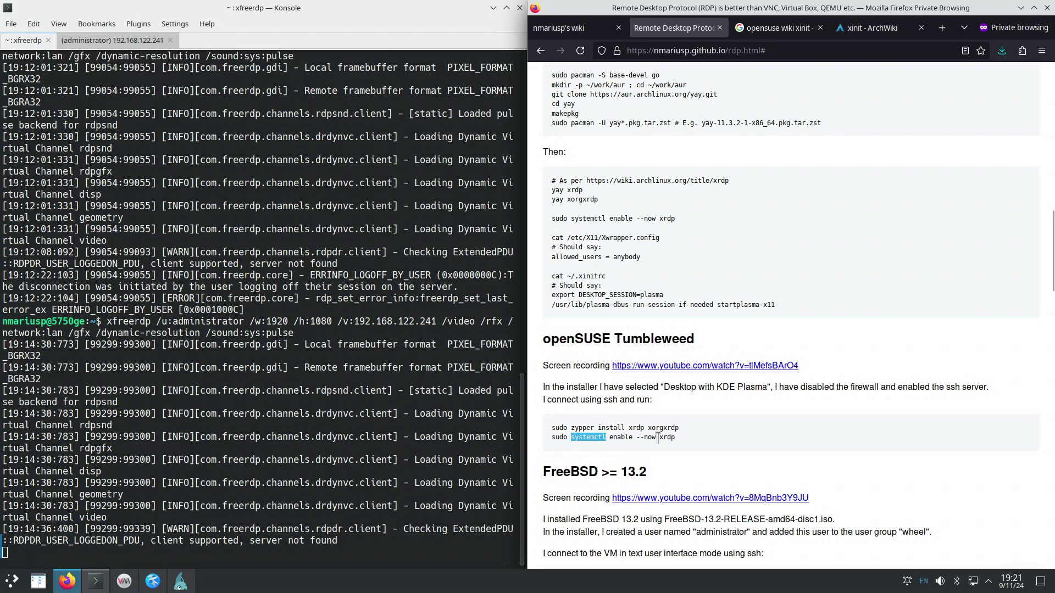
pyautogui.click(152, 581)
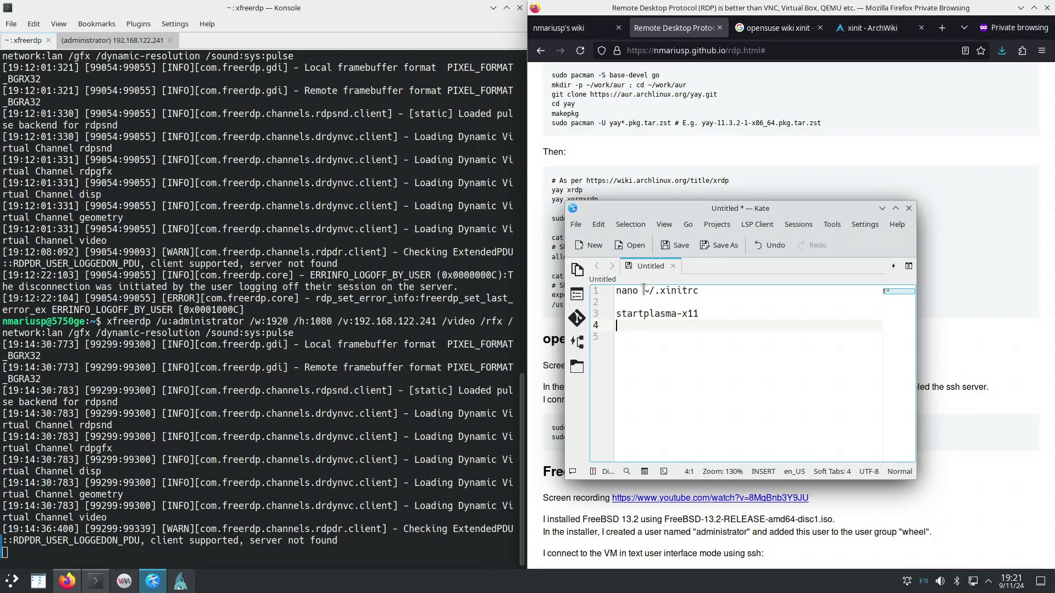
pyautogui.moveTo(644, 290); pyautogui.dragTo(704, 290)
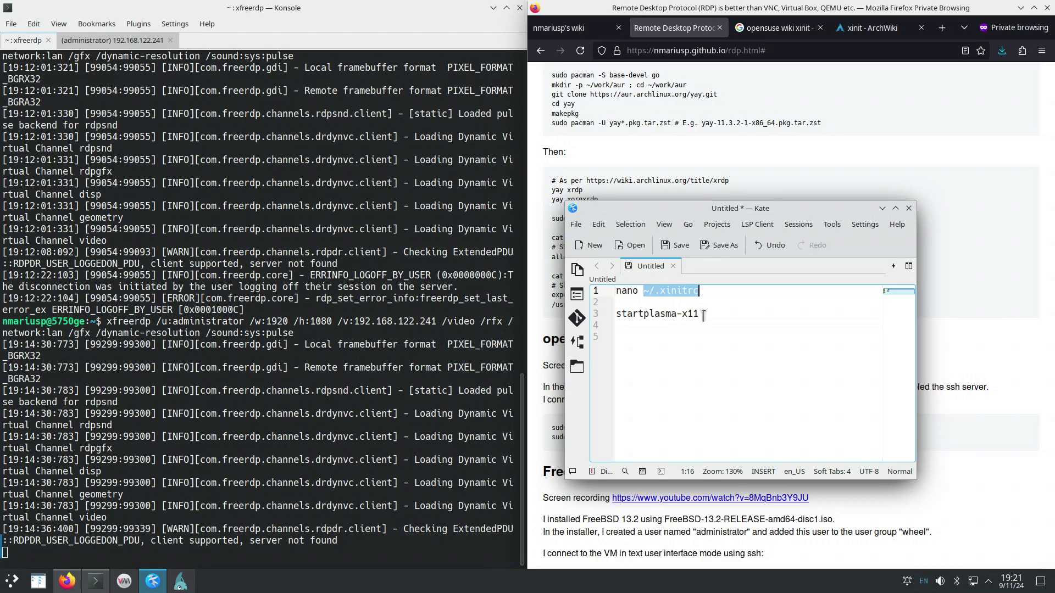
pyautogui.moveTo(702, 314); pyautogui.dragTo(616, 314)
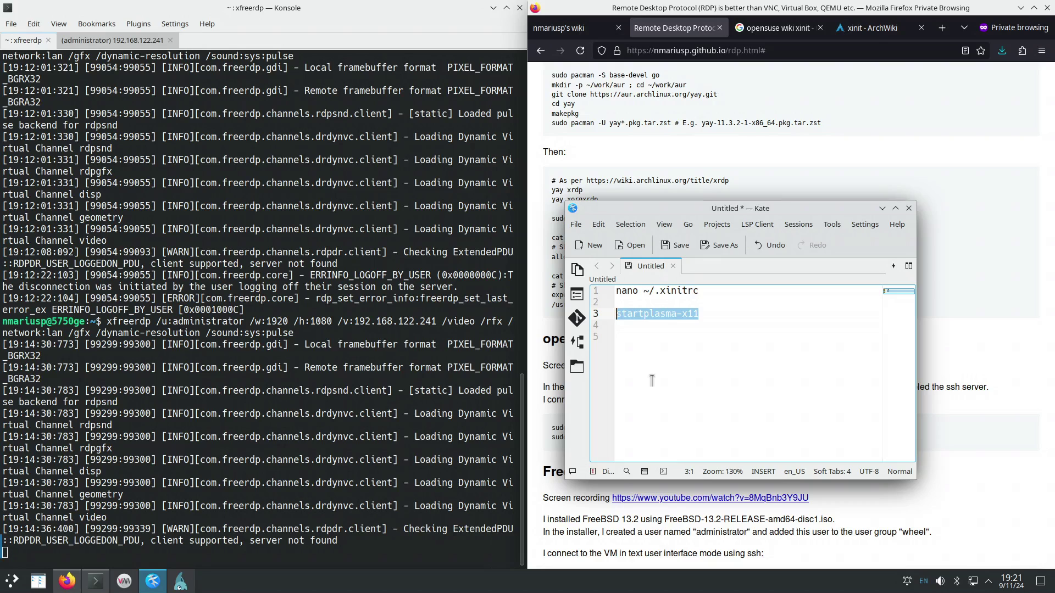
pyautogui.click(957, 379)
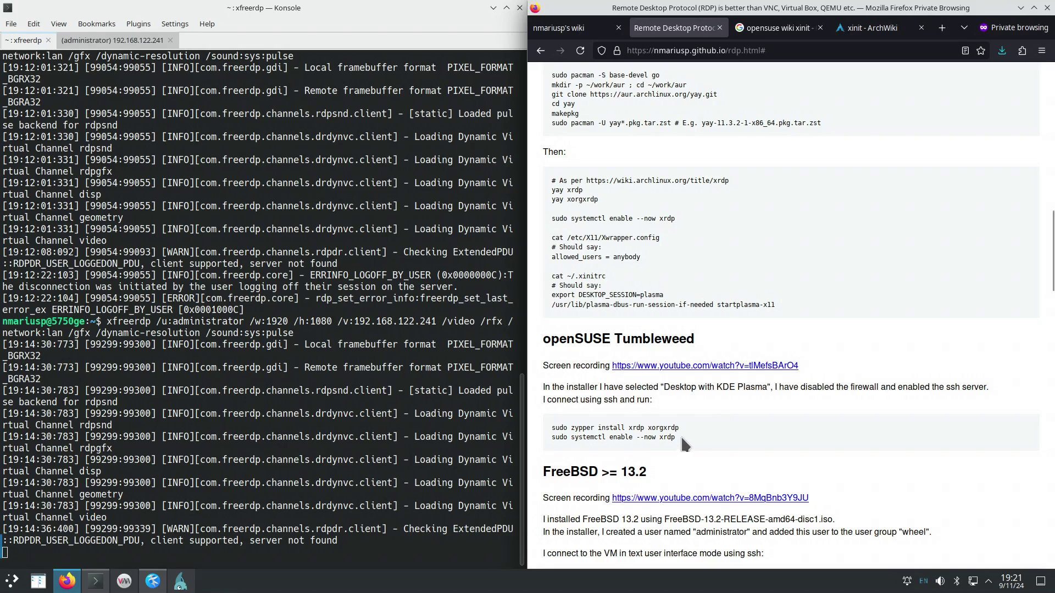
pyautogui.moveTo(680, 436); pyautogui.dragTo(548, 437)
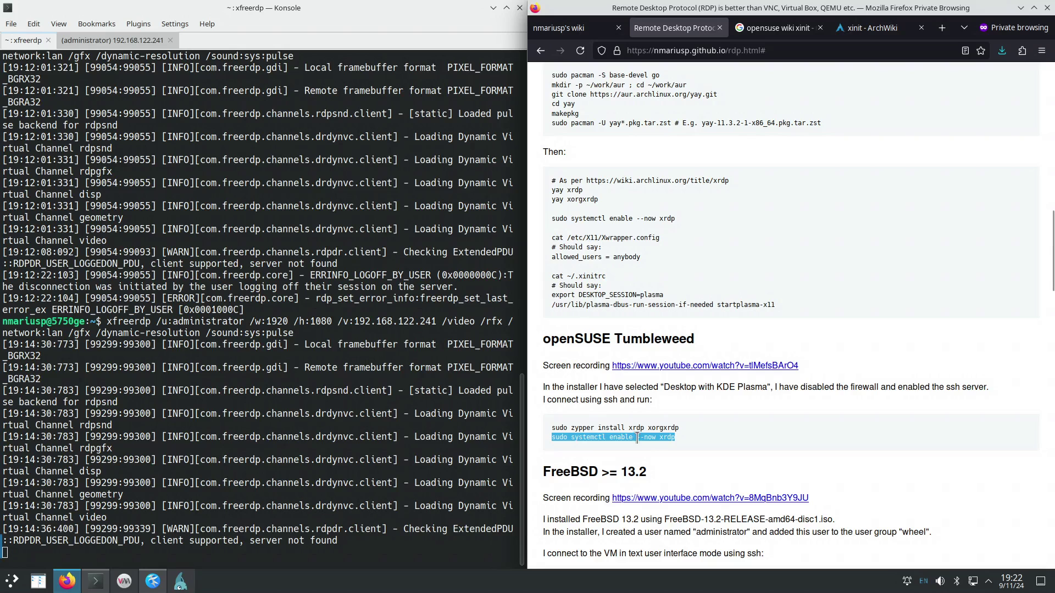
pyautogui.scroll(4, 681, 431)
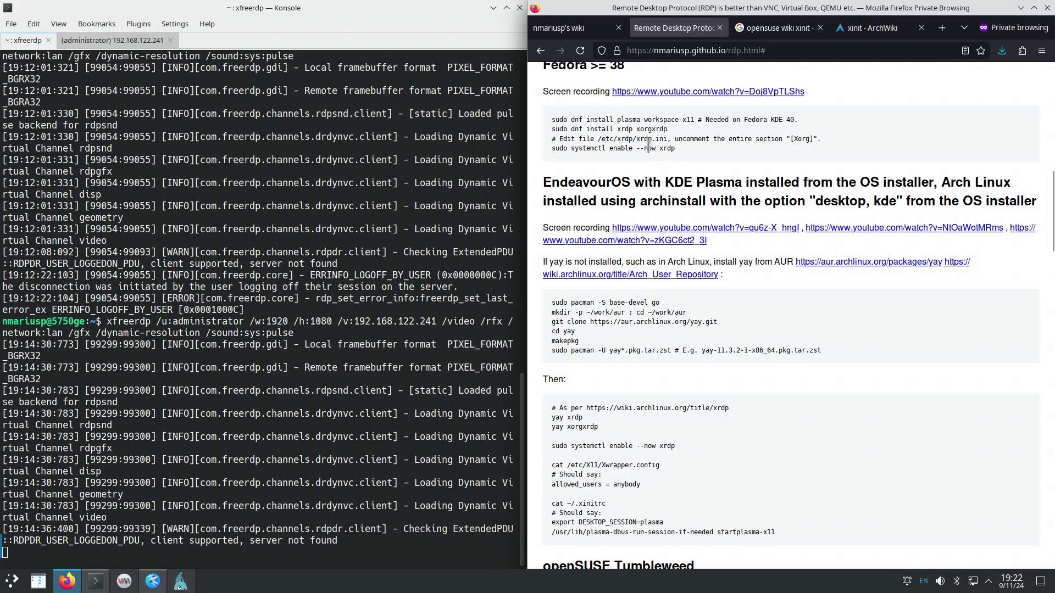
pyautogui.scroll(-4, 649, 148)
pyautogui.tripleClick(613, 437)
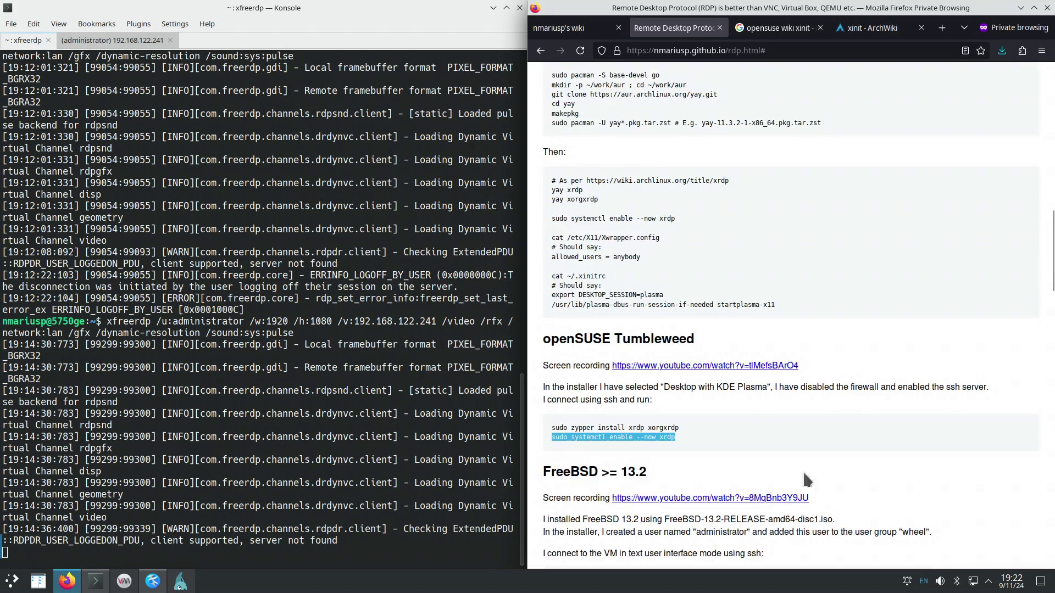